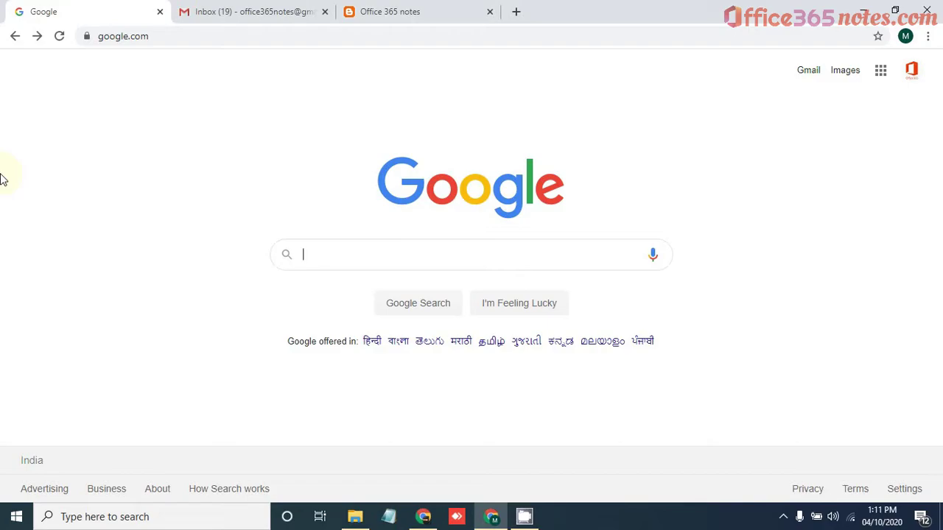
- Search Google for 'office 365 e3' from search history and scroll to Microsoft's Office 365 E3 result
{"action": "left_click", "coordinate": [379, 257]}
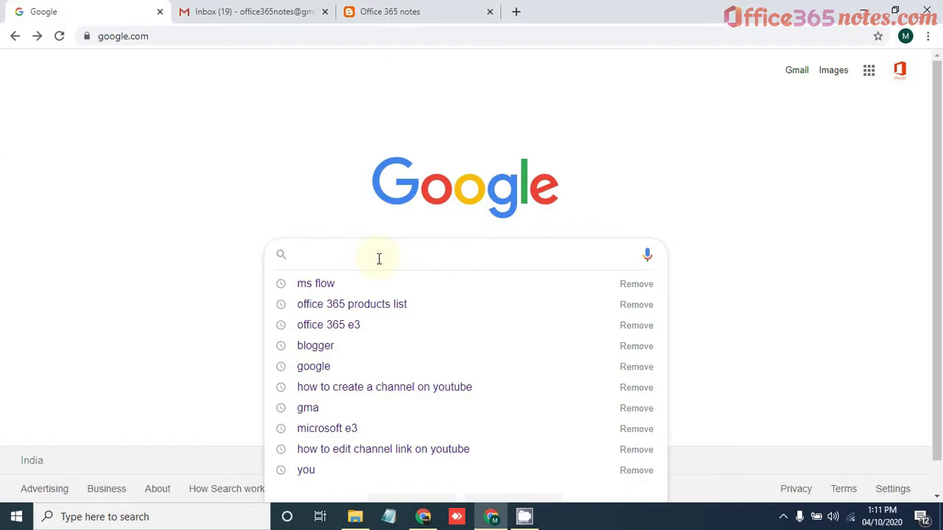
{"action": "left_click", "coordinate": [385, 329]}
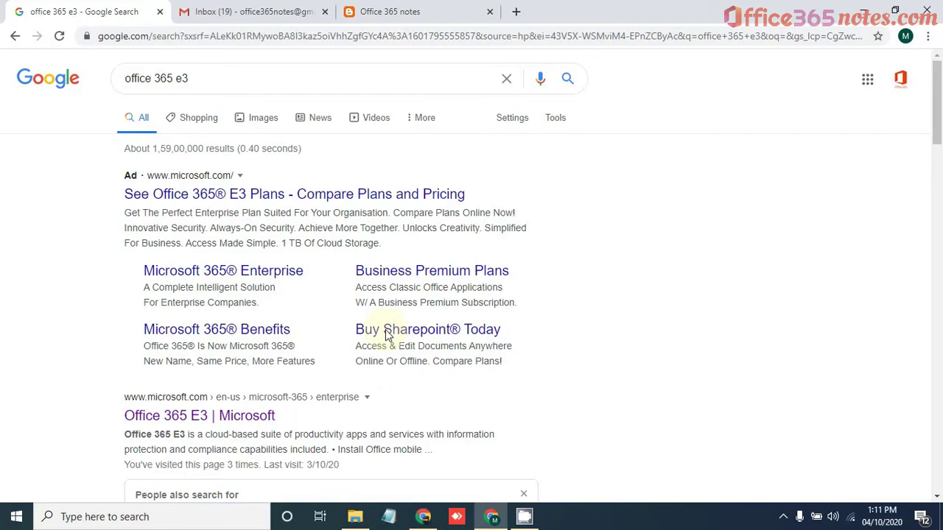
{"action": "scroll", "coordinate": [385, 332], "scroll_direction": "down", "scroll_amount": 1}
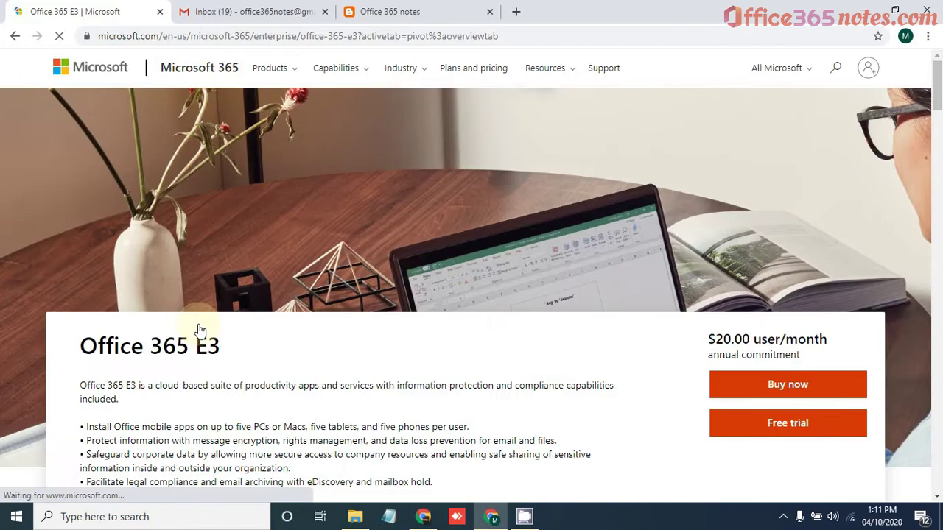
- Scroll through the Office 365 E3 page's overview and included apps
{"action": "scroll", "coordinate": [310, 339], "scroll_direction": "down", "scroll_amount": 3}
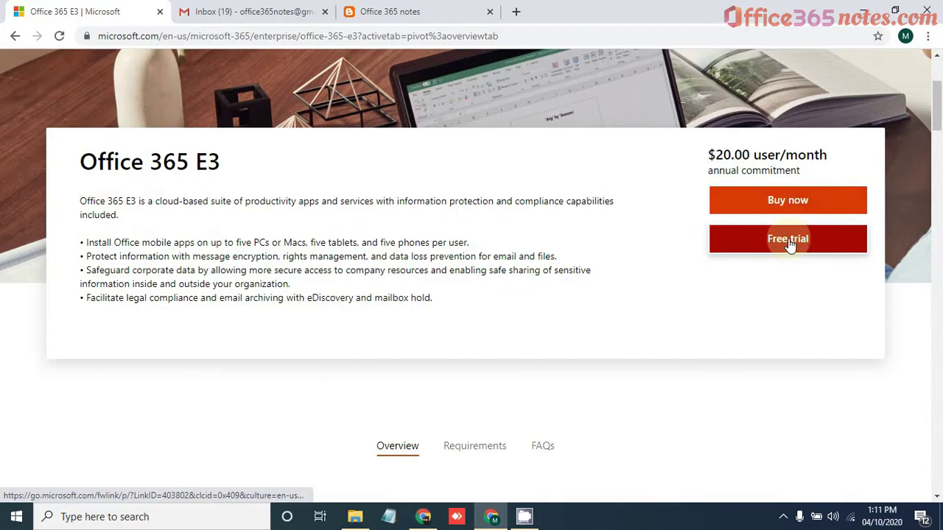
{"action": "scroll", "coordinate": [678, 322], "scroll_direction": "down", "scroll_amount": 6}
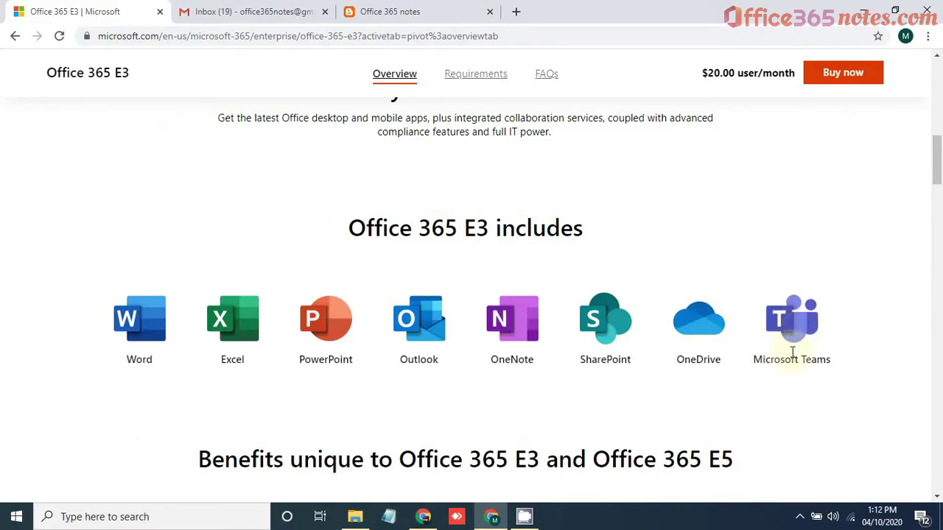
{"action": "scroll", "coordinate": [600, 208], "scroll_direction": "up", "scroll_amount": 10}
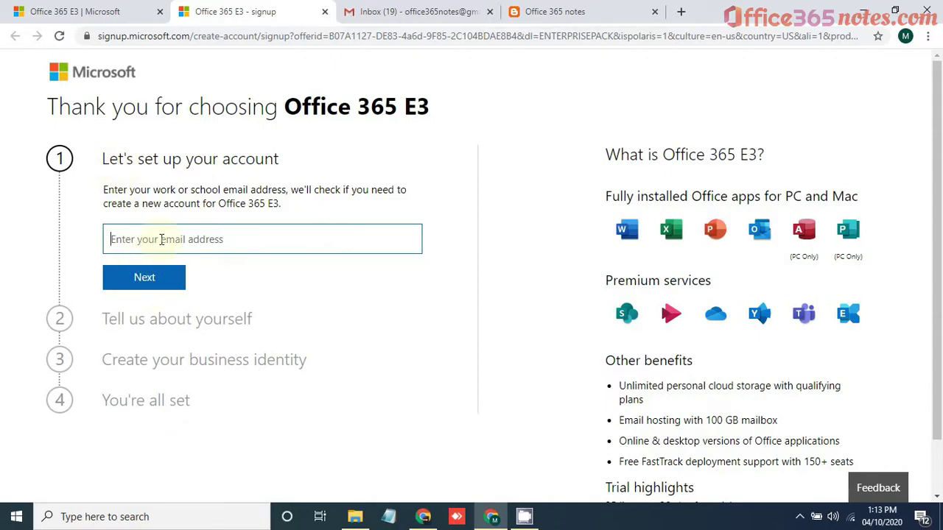
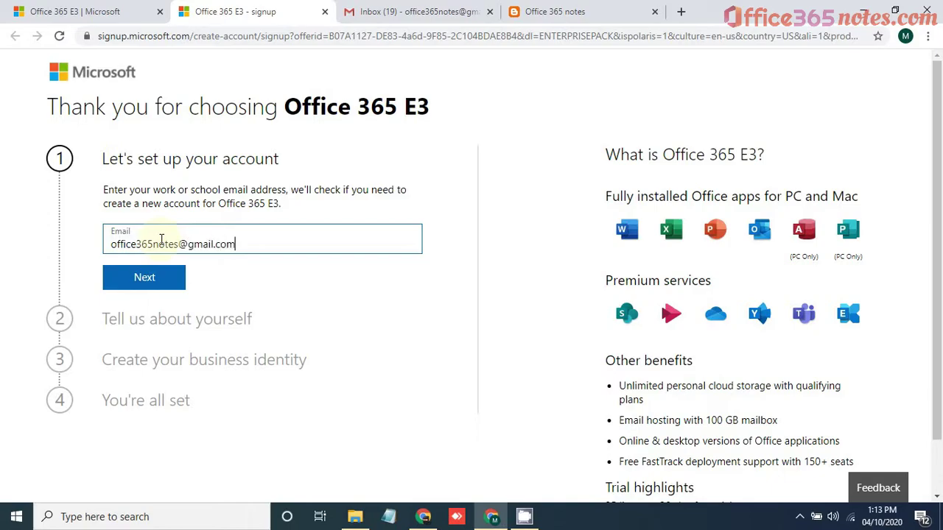
- Enter the work email address and choose to set up a new account
{"action": "left_click", "coordinate": [145, 286]}
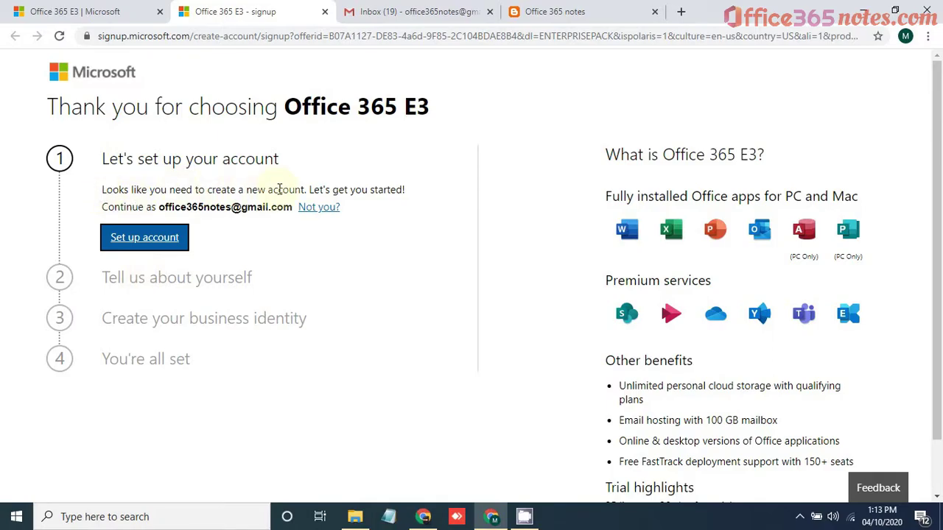
{"action": "left_click", "coordinate": [129, 242]}
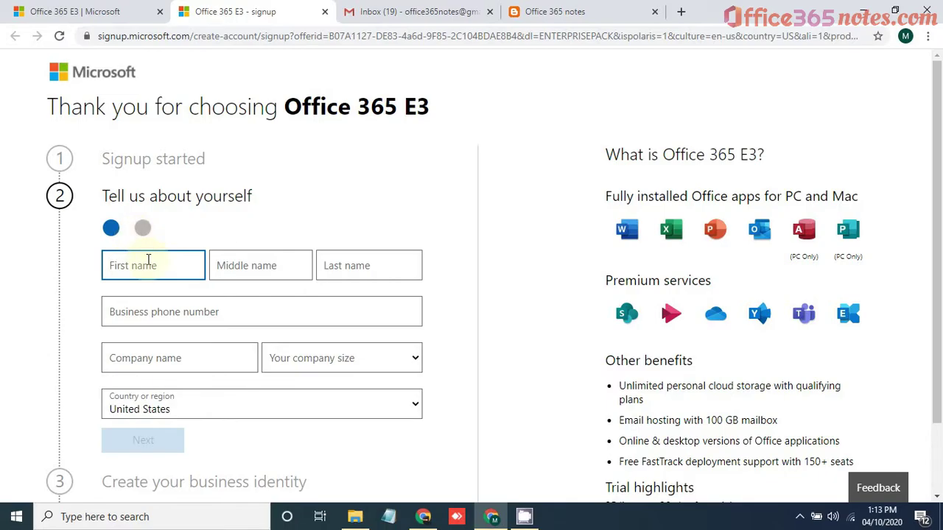
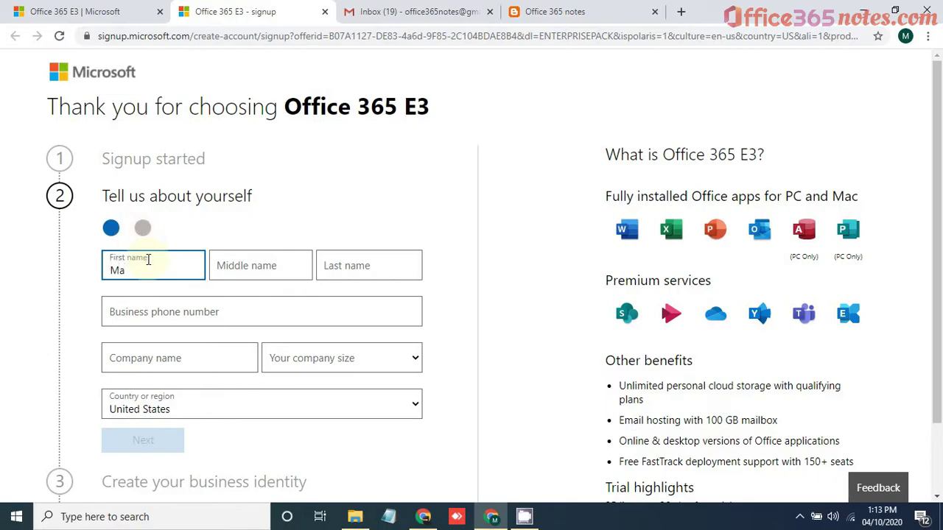
- Fill in the first, middle and last name and the business phone number
{"action": "key", "text": "Tab"}
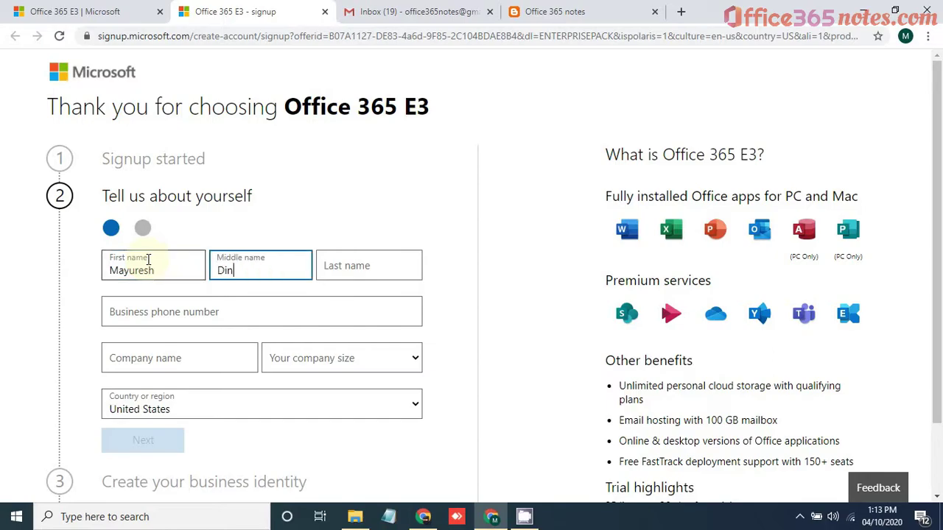
{"action": "key", "text": "Tab"}
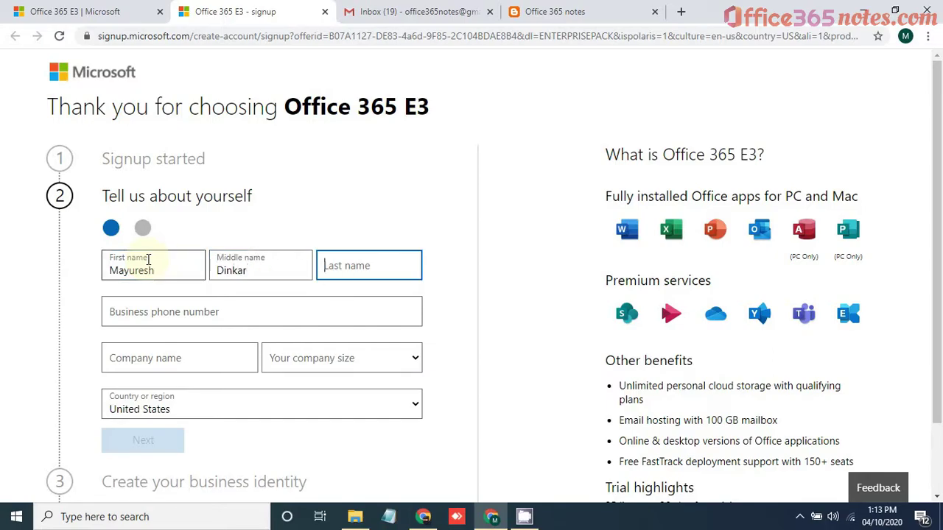
{"action": "key", "text": "Tab"}
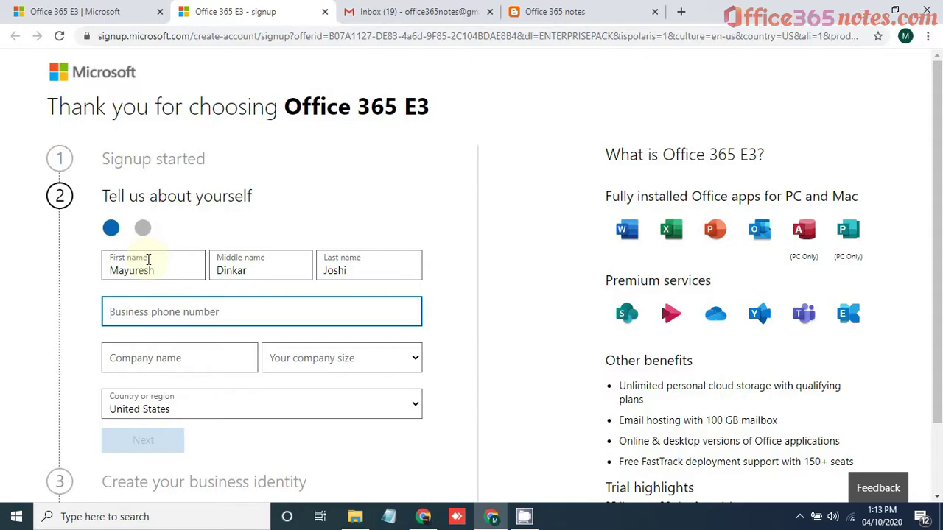
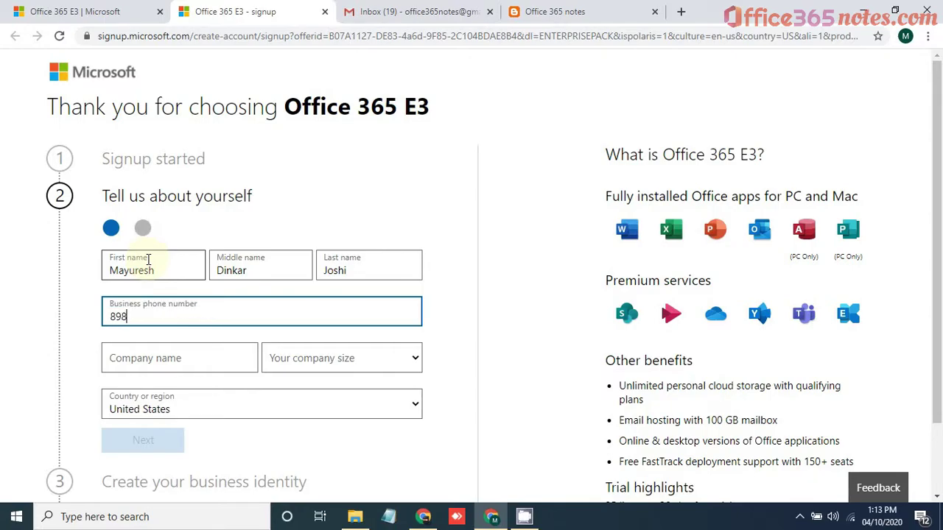
- Set company Office365Notes, size 1 person, country India, and submit the details
{"action": "left_click", "coordinate": [187, 360]}
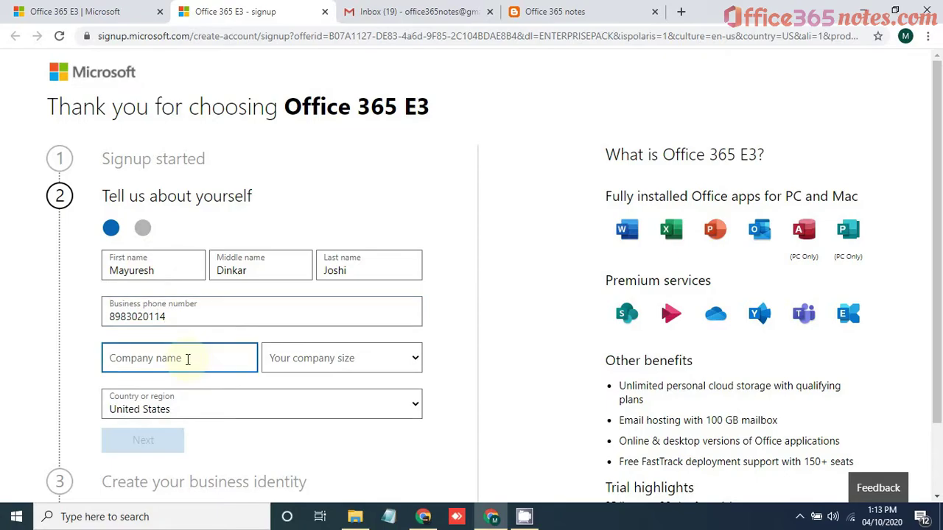
{"action": "type", "text": "Office365"}
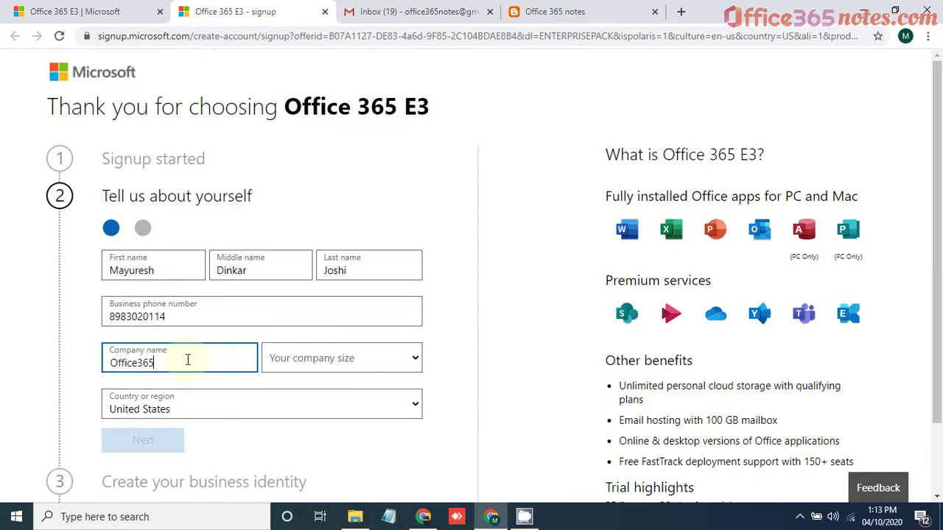
{"action": "type", "text": "Notes"}
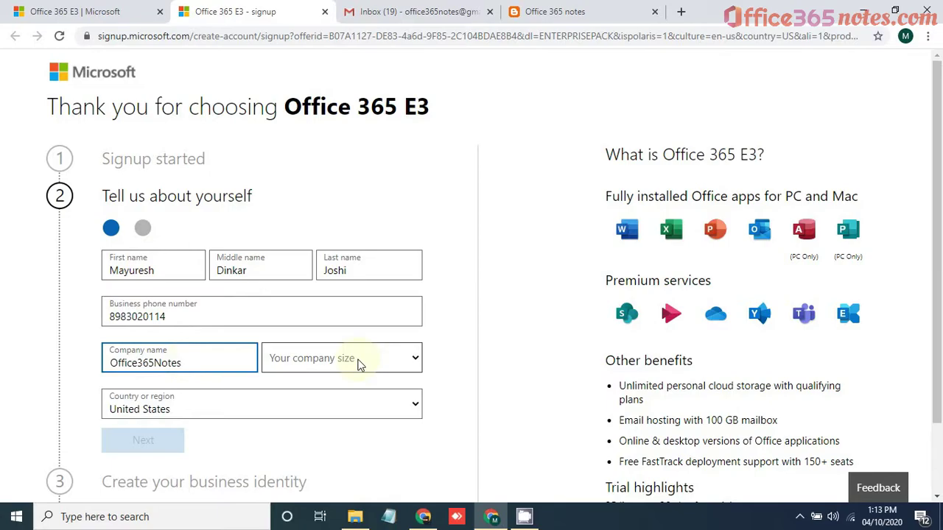
{"action": "left_click", "coordinate": [360, 365]}
{"action": "left_click", "coordinate": [352, 379]}
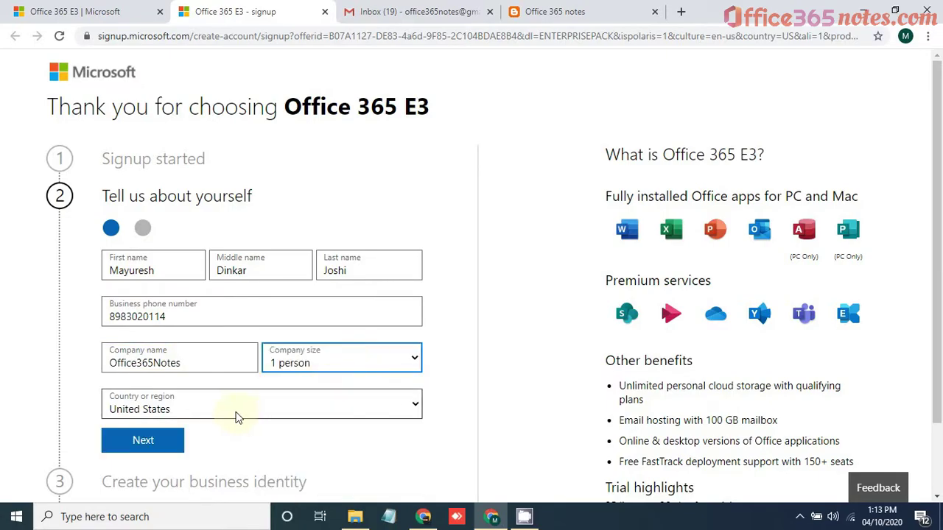
{"action": "left_click", "coordinate": [236, 417]}
{"action": "scroll", "coordinate": [210, 274], "scroll_direction": "up", "scroll_amount": 15}
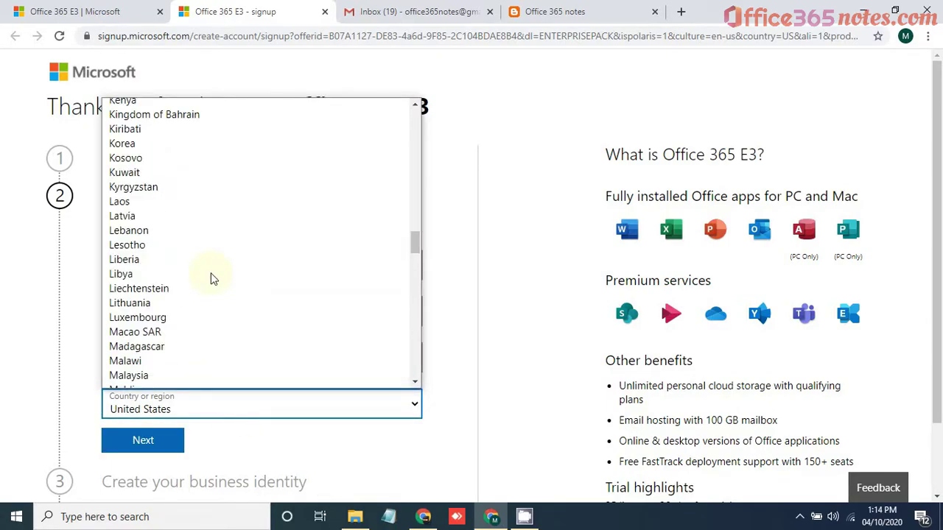
{"action": "scroll", "coordinate": [210, 276], "scroll_direction": "up", "scroll_amount": 6}
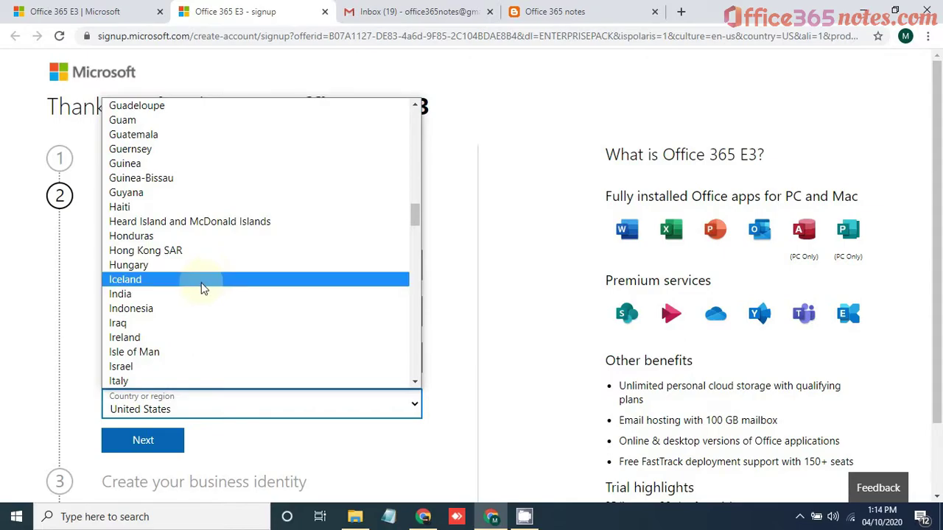
{"action": "left_click", "coordinate": [199, 294]}
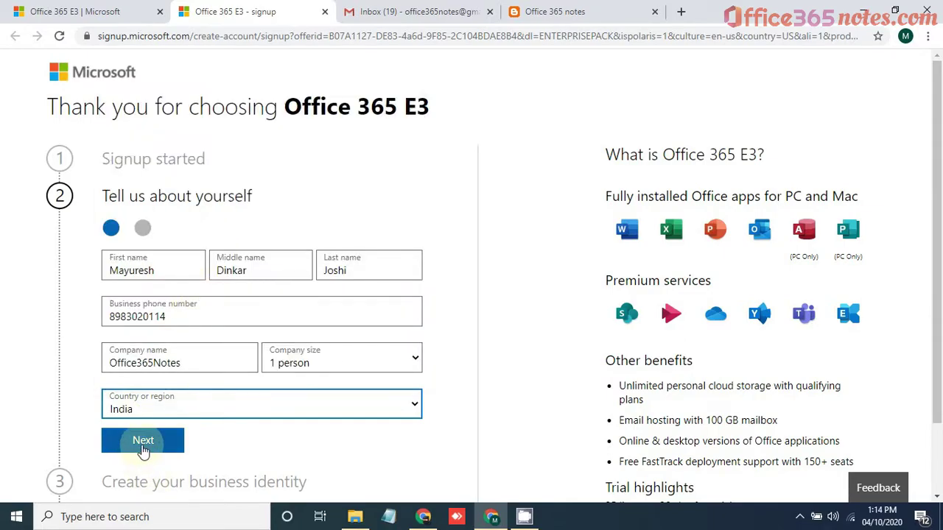
{"action": "left_click", "coordinate": [142, 452]}
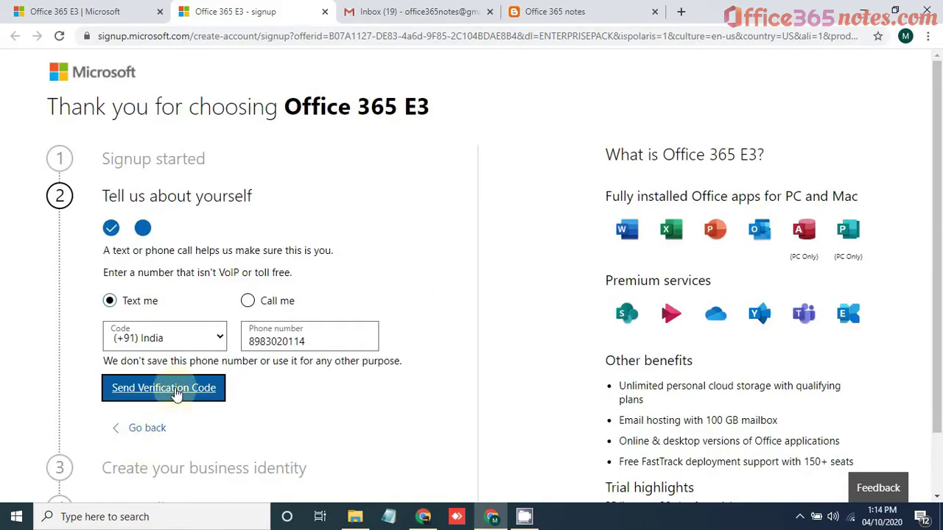
- Have a verification code texted, enter the received code, and verify the phone
{"action": "left_click", "coordinate": [176, 394]}
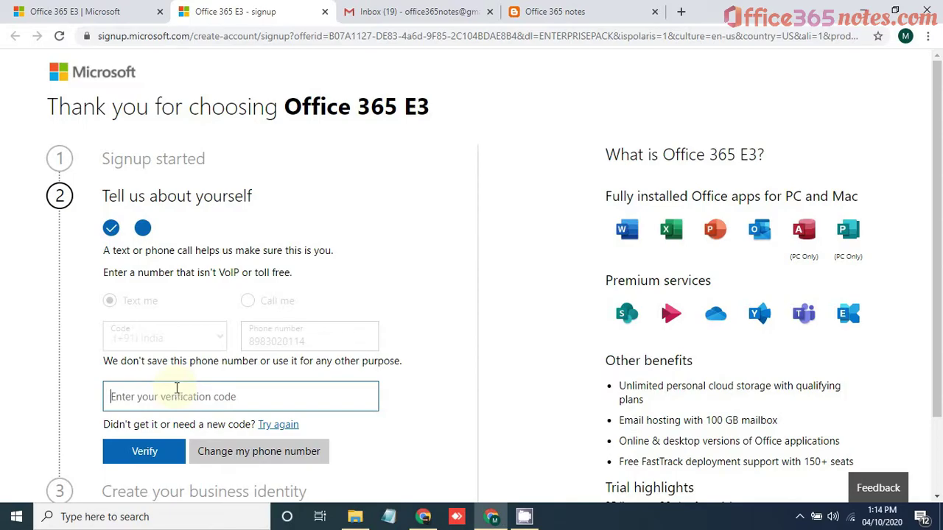
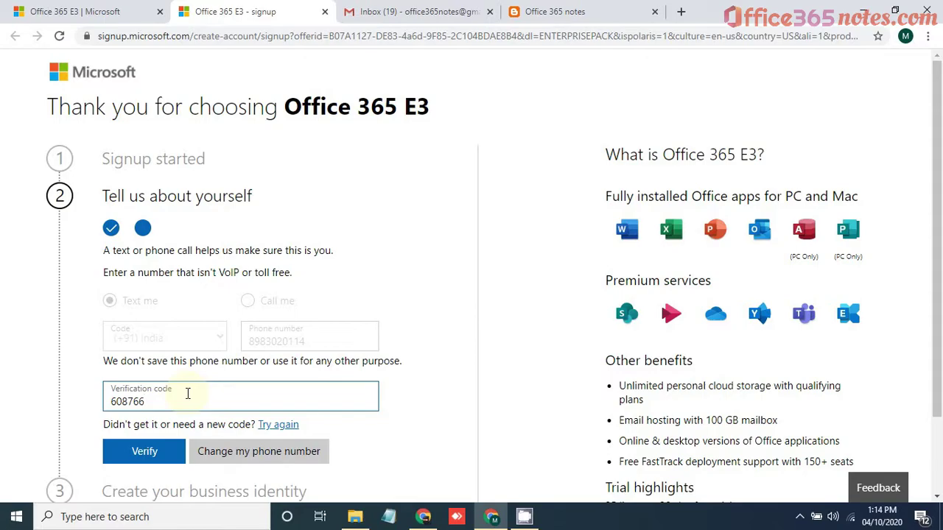
{"action": "scroll", "coordinate": [193, 391], "scroll_direction": "down", "scroll_amount": 1}
{"action": "left_click", "coordinate": [151, 367]}
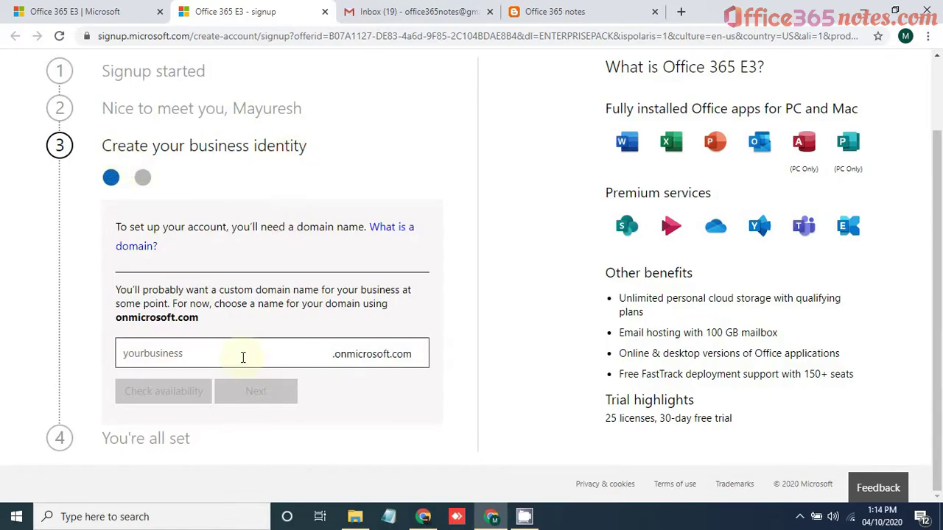
- Choose office365notesdev.onmicrosoft.com as the domain after office365notes proves taken
{"action": "left_click", "coordinate": [243, 358]}
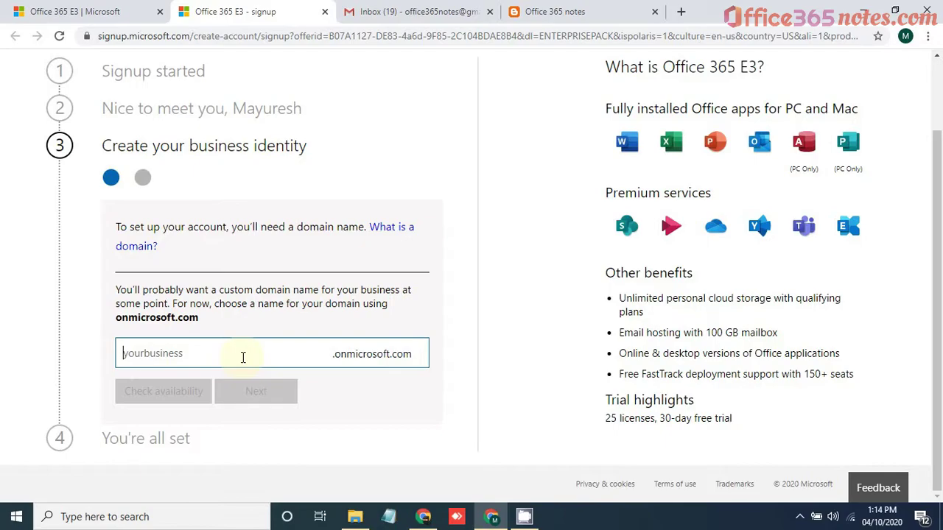
{"action": "type", "text": "myc"}
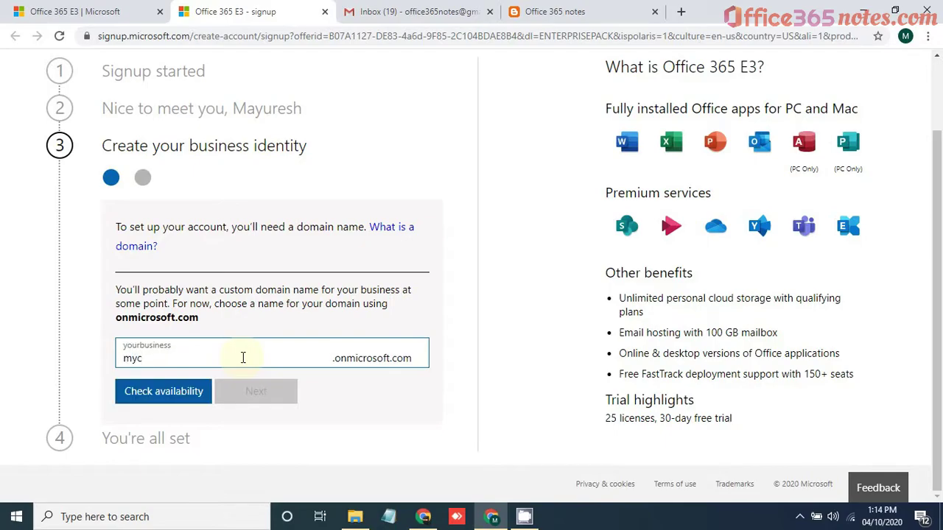
{"action": "key", "text": "BackSpace"}
{"action": "key", "text": "BackSpace"}
{"action": "key", "text": "BackSpace"}
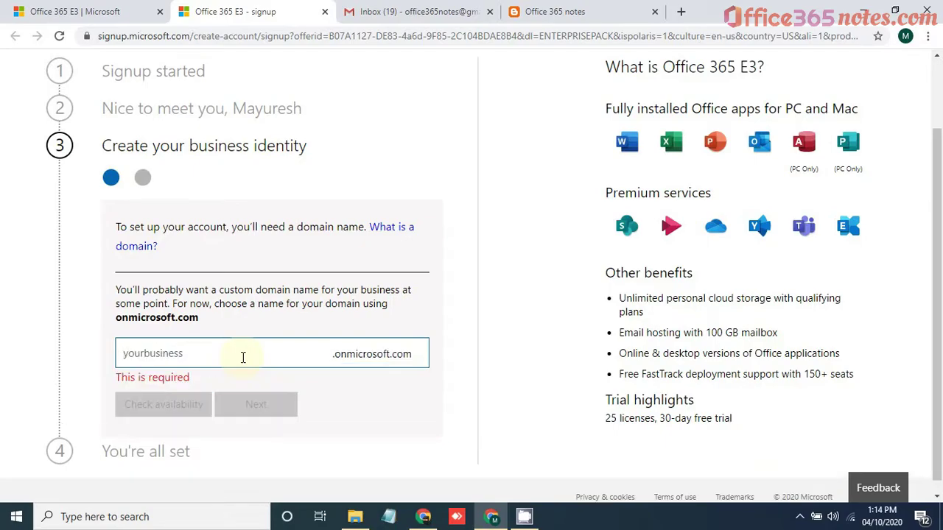
{"action": "type", "text": "office"}
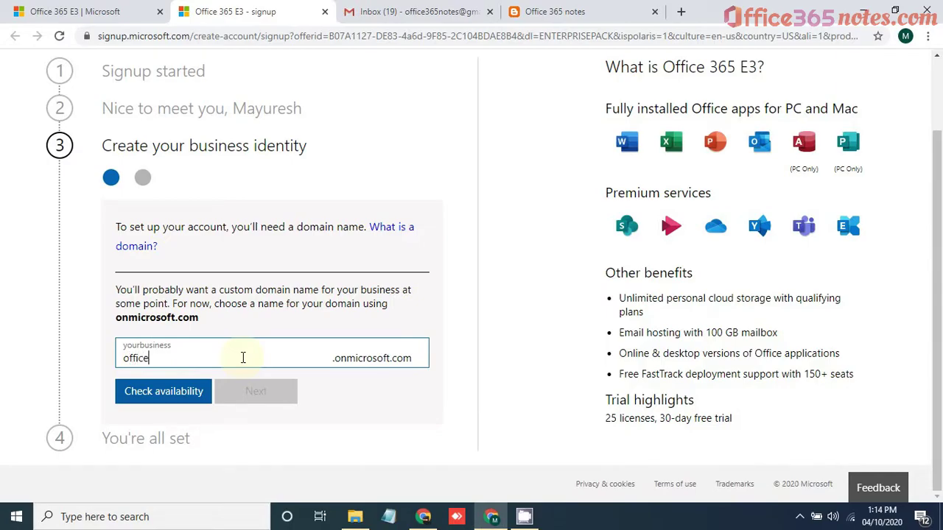
{"action": "type", "text": "365notes"}
{"action": "left_click", "coordinate": [185, 399]}
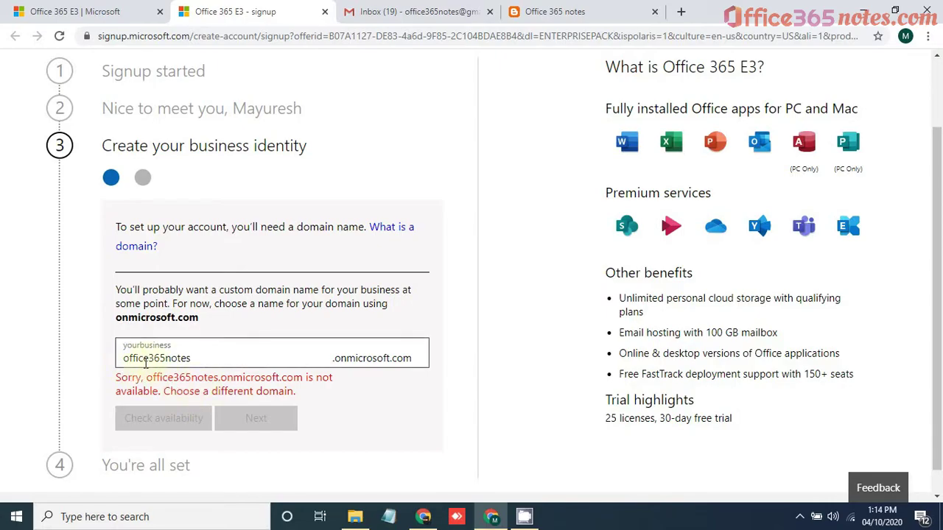
{"action": "left_click", "coordinate": [197, 359]}
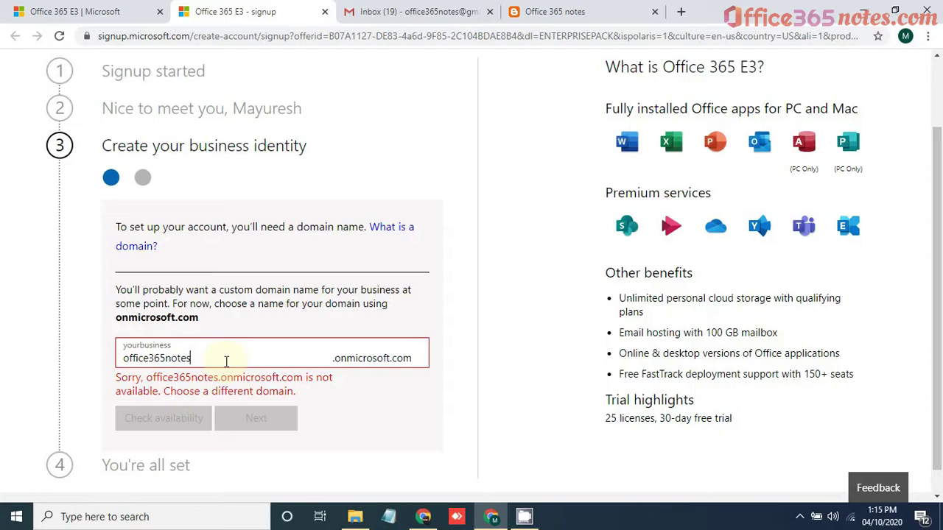
{"action": "type", "text": "d"}
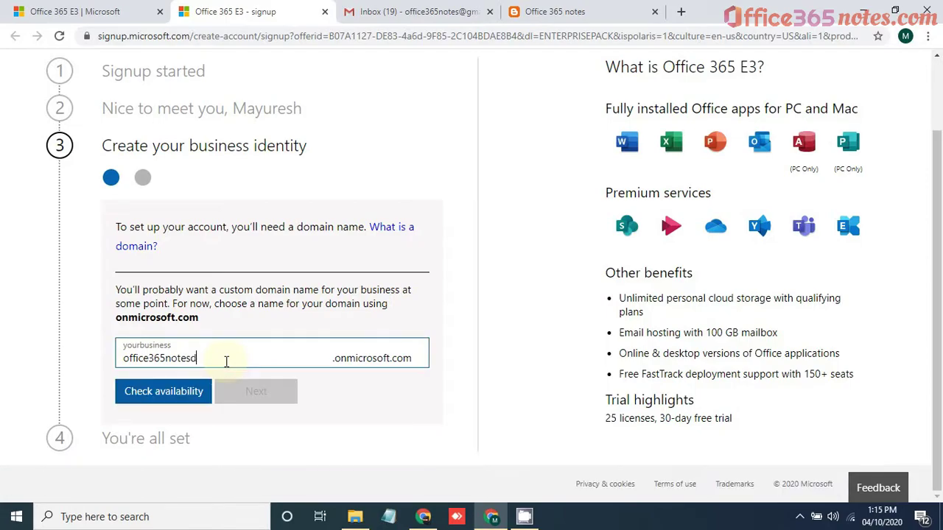
{"action": "type", "text": "ecv"}
{"action": "left_click", "coordinate": [190, 392]}
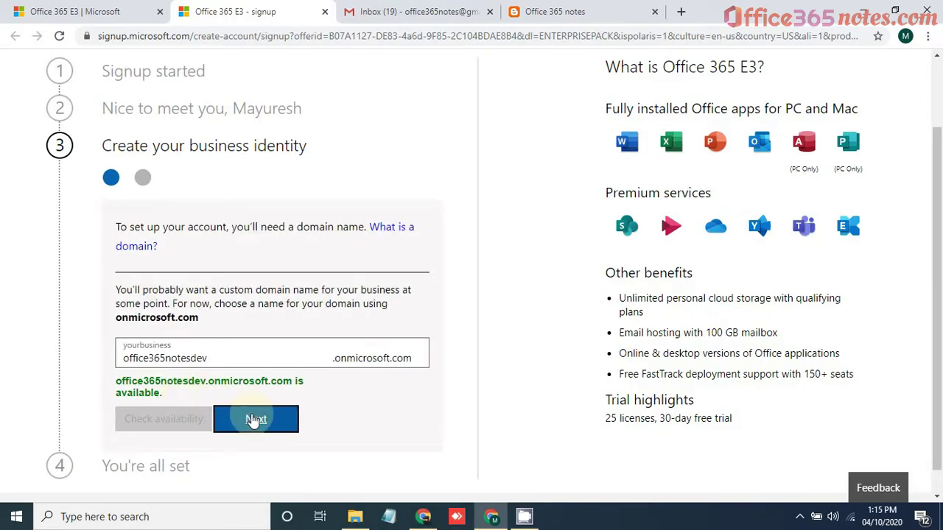
- Continue to the user ID step and enter the admin user name
{"action": "left_click", "coordinate": [252, 420]}
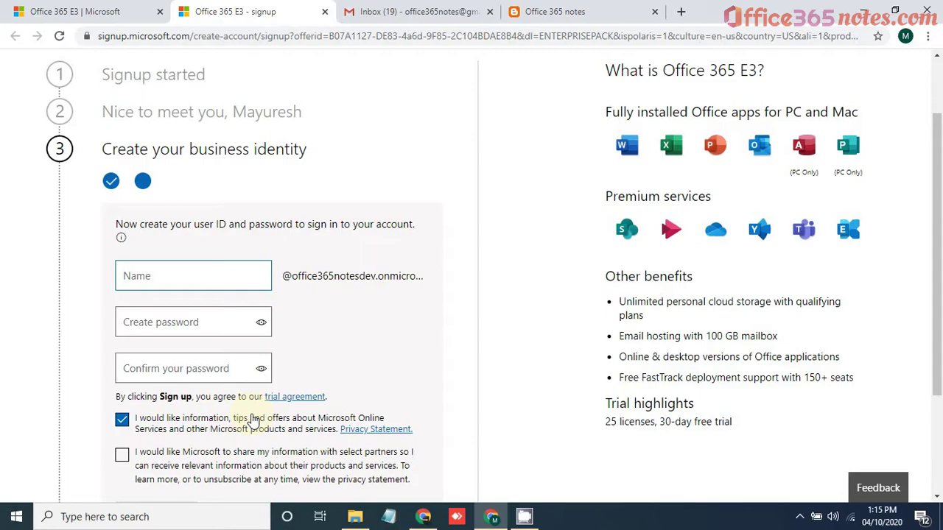
{"action": "mouse_move", "coordinate": [123, 237]}
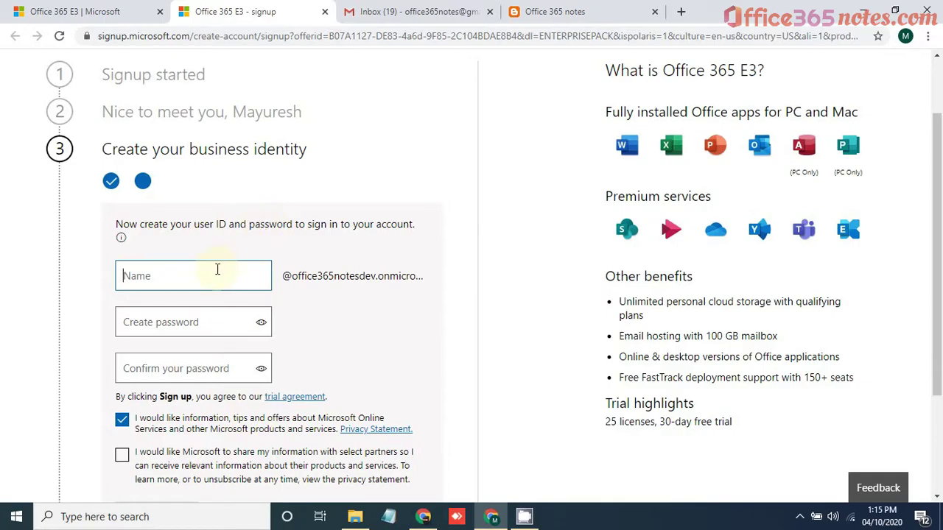
{"action": "type", "text": "mayursh"}
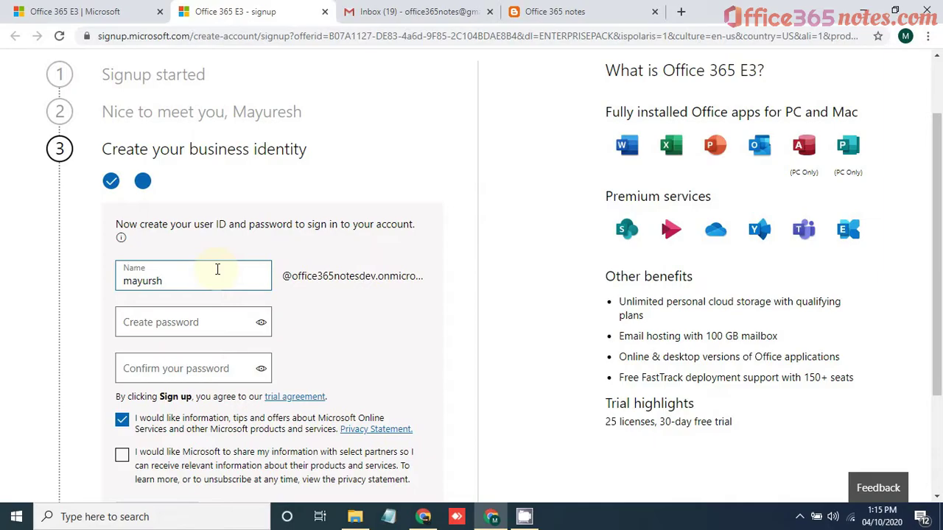
{"action": "key", "text": "BackSpace"}
{"action": "key", "text": "BackSpace"}
{"action": "type", "text": "esh"}
- Enter and confirm a new password, then submit the sign-up
{"action": "left_click", "coordinate": [205, 317]}
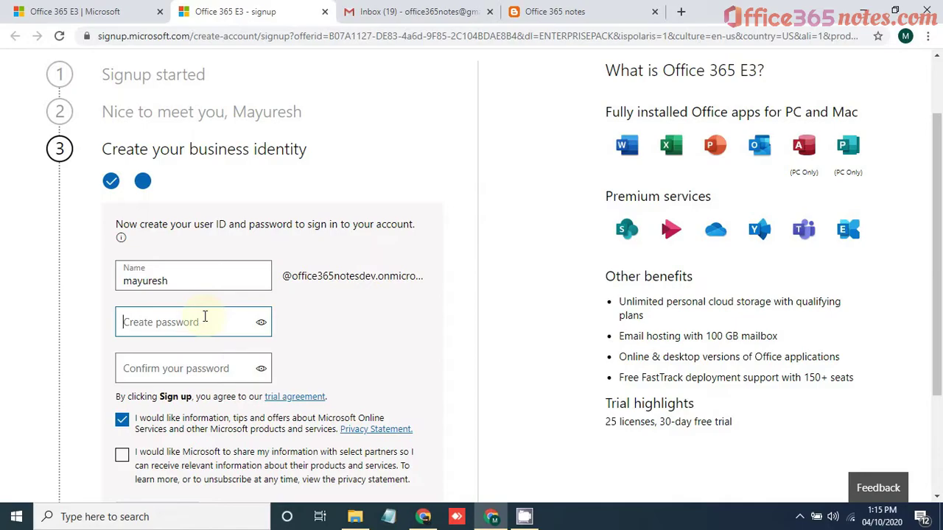
{"action": "type", "text": "••••••••"}
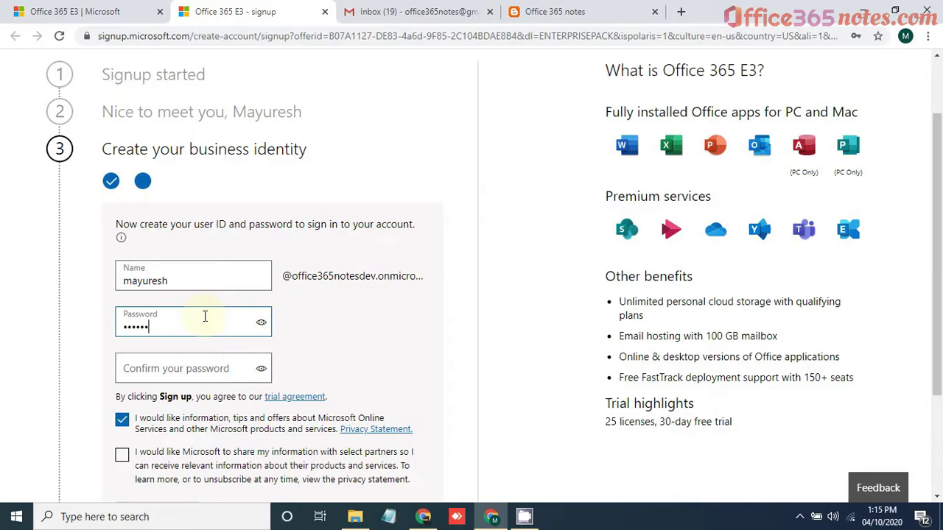
{"action": "type", "text": "•••"}
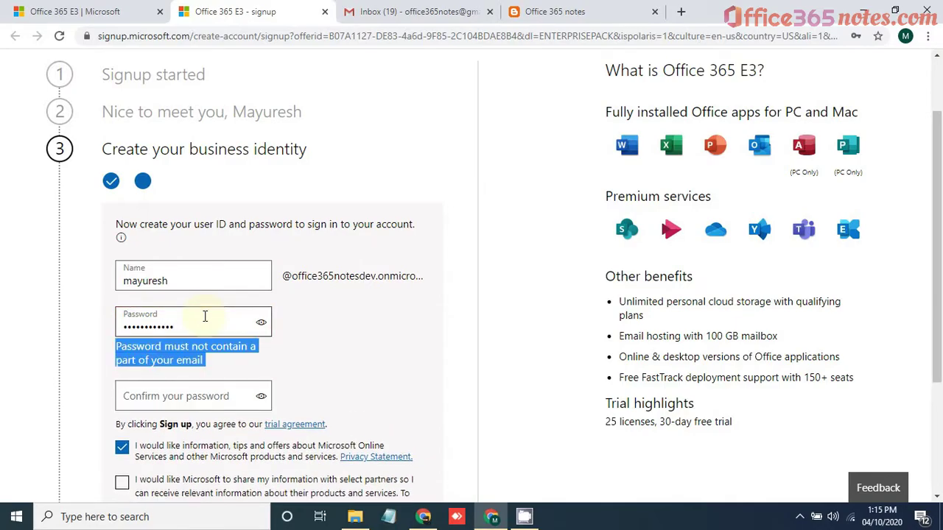
{"action": "double_click", "coordinate": [211, 331]}
{"action": "type", "text": "••••••"}
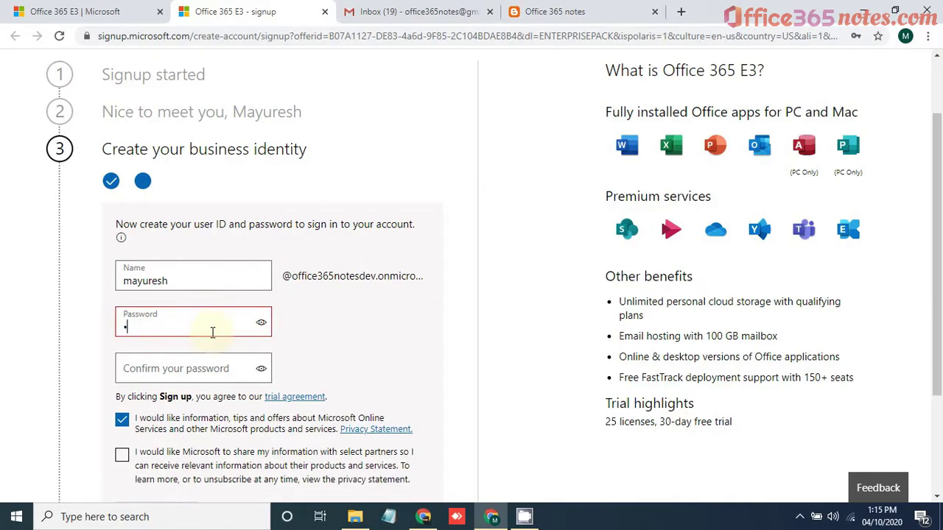
{"action": "type", "text": "••••"}
{"action": "left_click", "coordinate": [212, 368]}
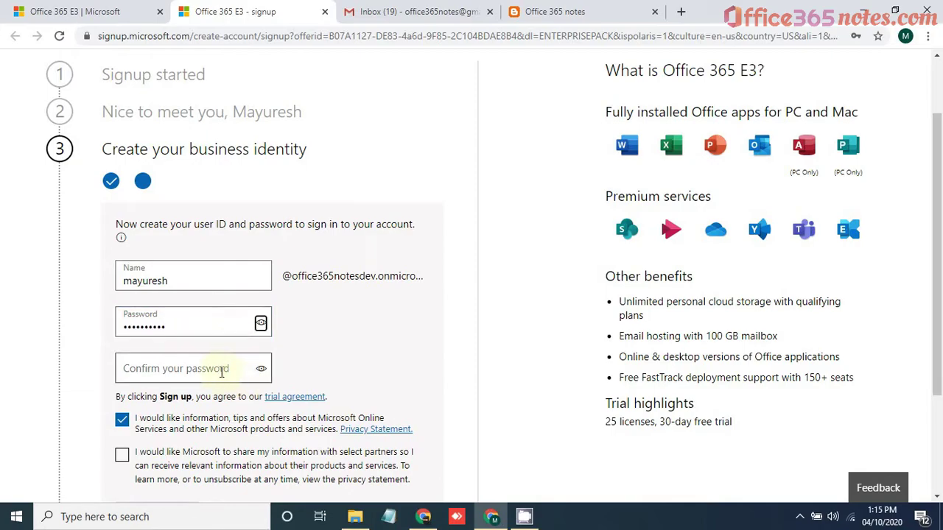
{"action": "type", "text": "•"}
{"action": "key", "text": "BackSpace"}
{"action": "type", "text": "••••••"}
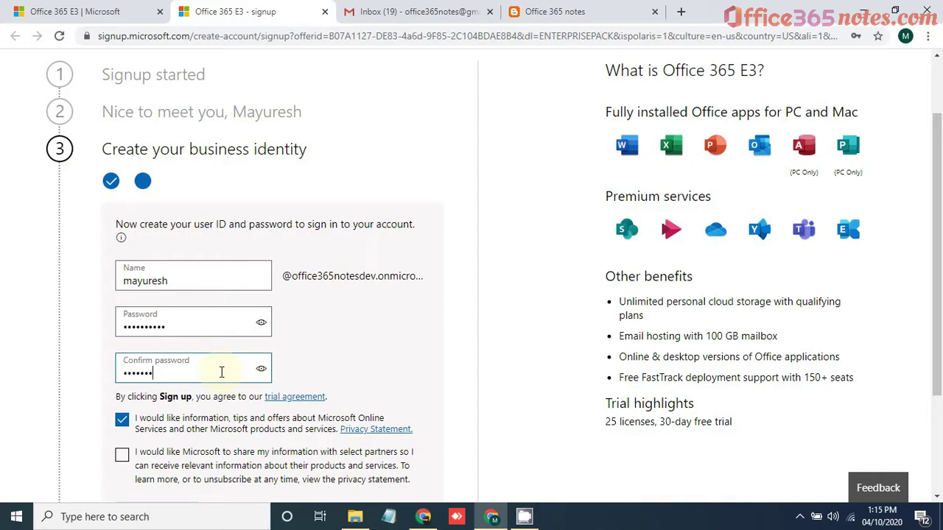
{"action": "type", "text": "••••"}
{"action": "scroll", "coordinate": [221, 372], "scroll_direction": "down", "scroll_amount": 2}
{"action": "left_click", "coordinate": [167, 372]}
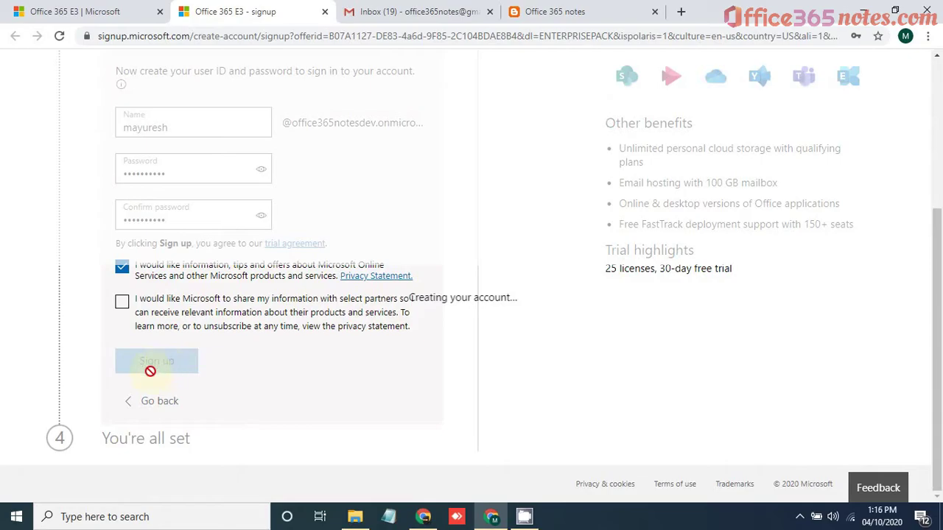
- Save the password in Chrome, copy the new user ID, and continue to setup
{"action": "scroll", "coordinate": [247, 361], "scroll_direction": "up", "scroll_amount": 3}
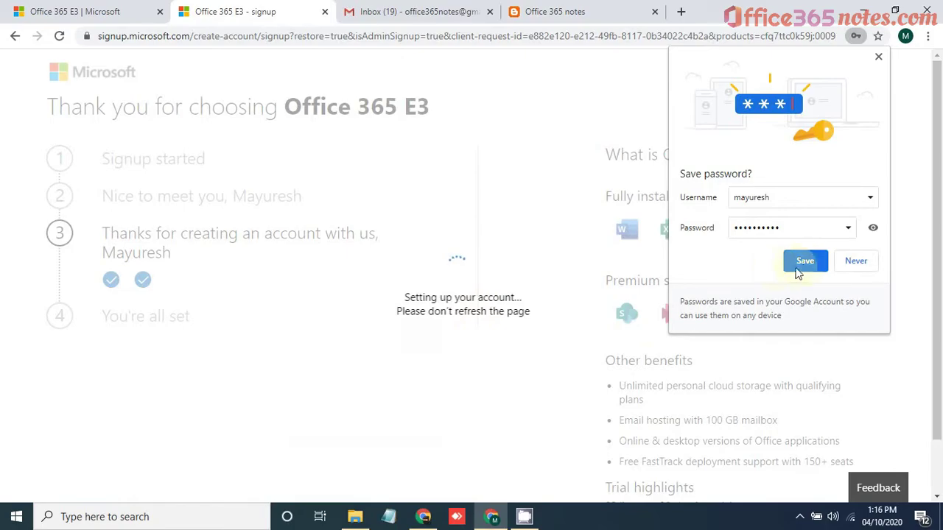
{"action": "left_click", "coordinate": [800, 266]}
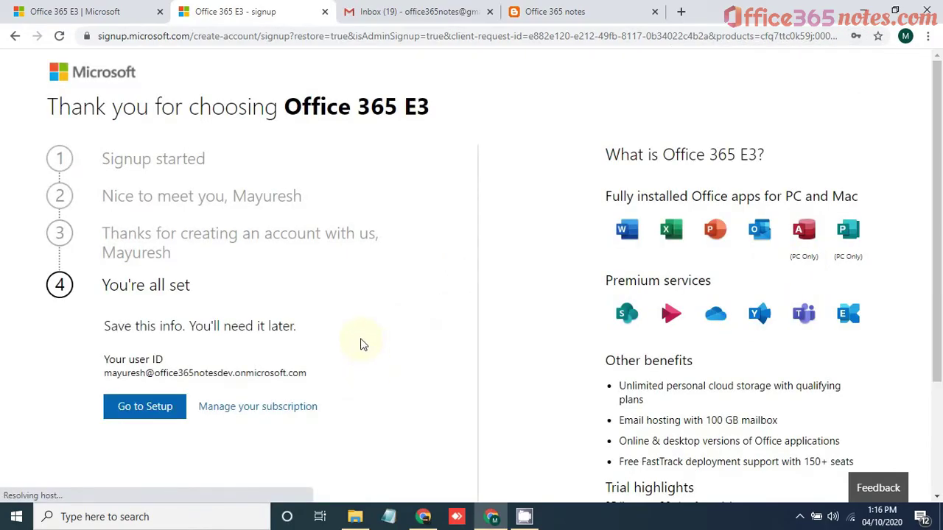
{"action": "scroll", "coordinate": [316, 337], "scroll_direction": "down", "scroll_amount": 1}
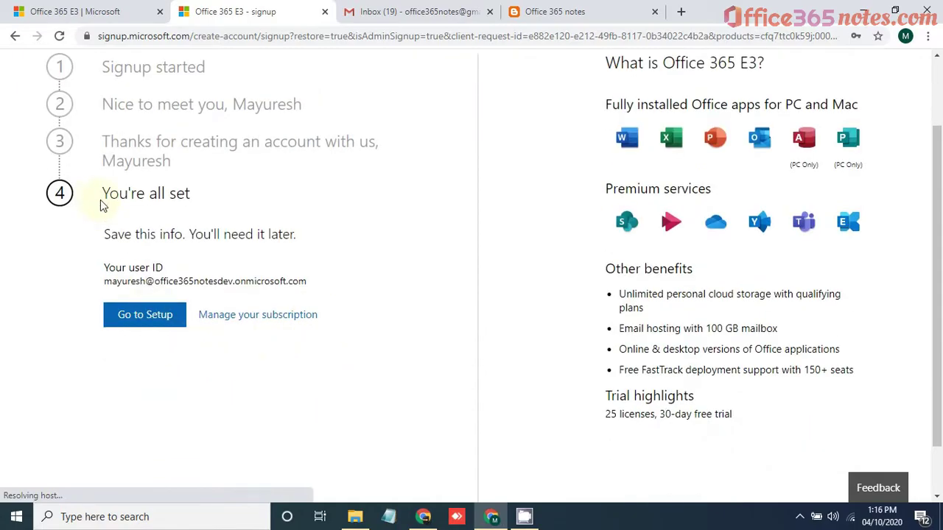
{"action": "triple_click", "coordinate": [150, 281]}
{"action": "right_click", "coordinate": [150, 284]}
{"action": "left_click", "coordinate": [171, 295]}
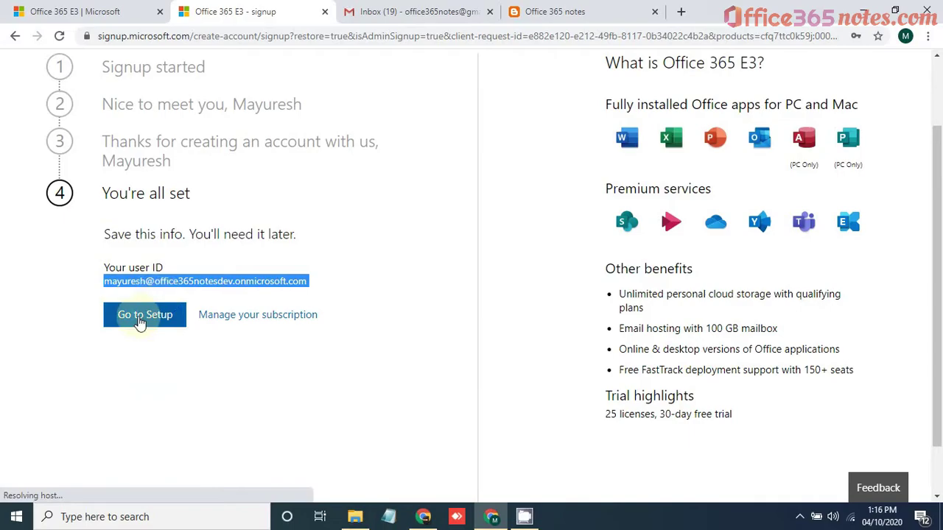
{"action": "left_click", "coordinate": [139, 325]}
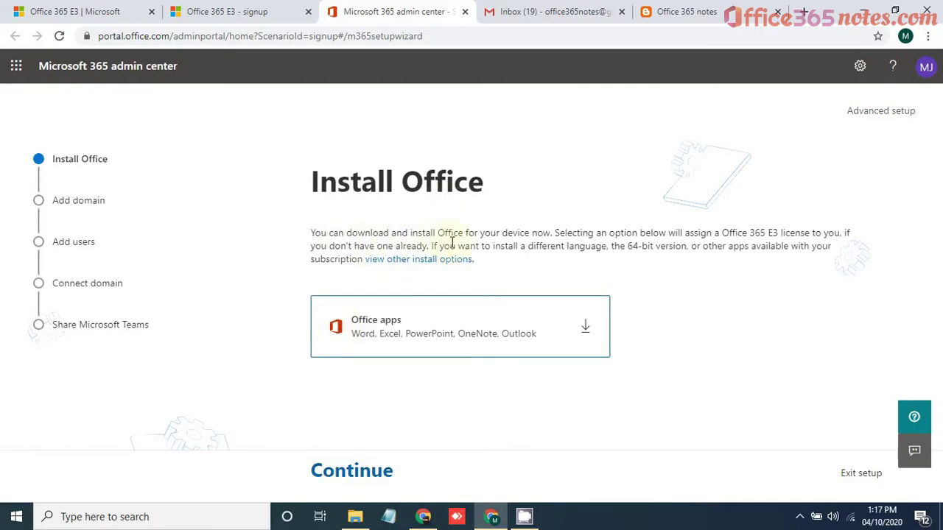
- Exit the setup wizard and close the leave-setup feedback dialog
{"action": "left_click", "coordinate": [870, 479]}
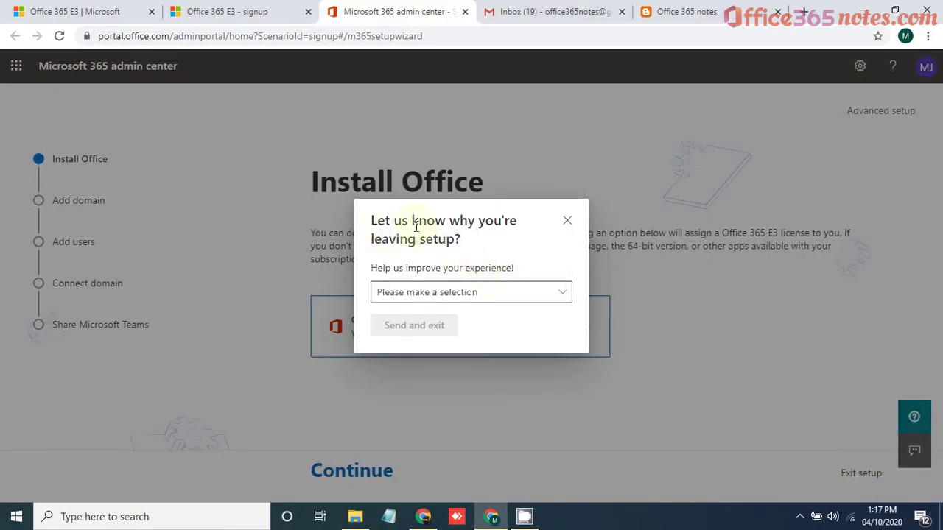
{"action": "left_click", "coordinate": [450, 295]}
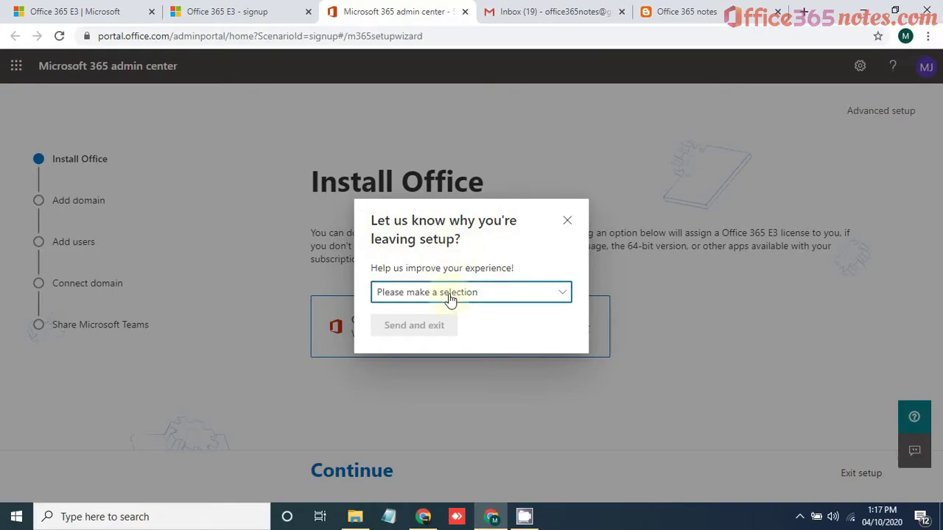
{"action": "left_click", "coordinate": [570, 220]}
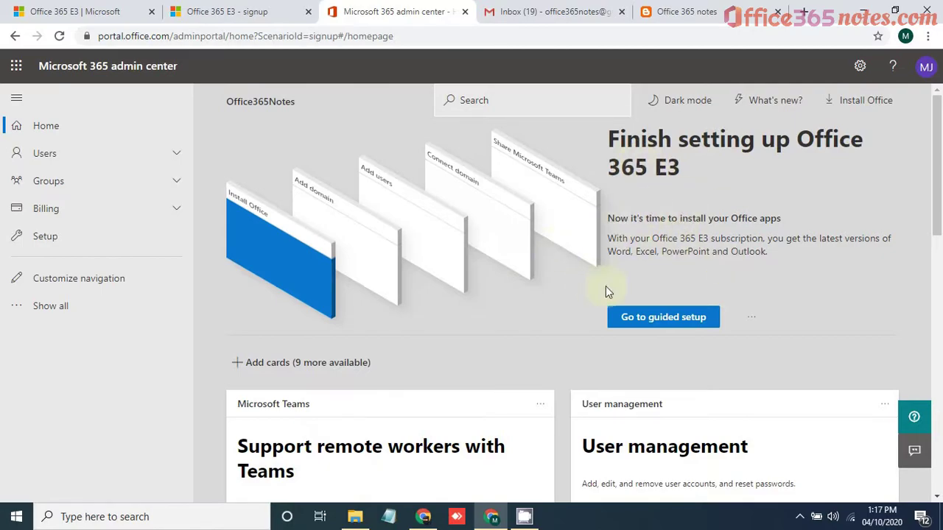
- Go to SharePoint via the app launcher and open the office365notesdev Communication site
{"action": "scroll", "coordinate": [295, 344], "scroll_direction": "down", "scroll_amount": 6}
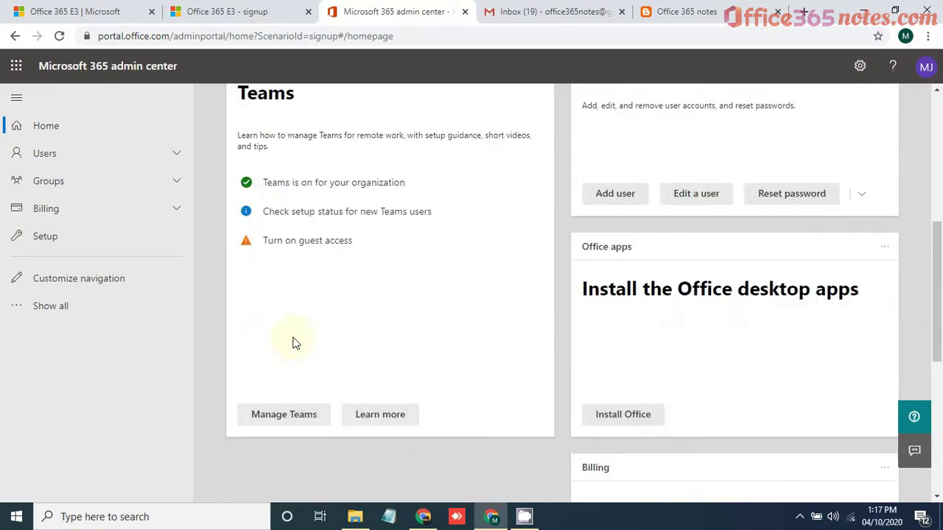
{"action": "scroll", "coordinate": [295, 343], "scroll_direction": "down", "scroll_amount": 4}
{"action": "scroll", "coordinate": [295, 343], "scroll_direction": "up", "scroll_amount": 10}
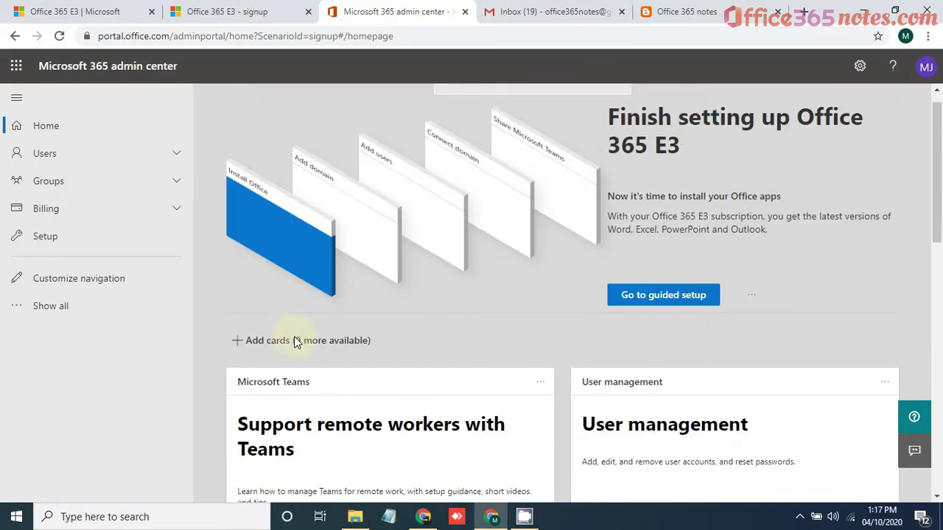
{"action": "left_click", "coordinate": [17, 69]}
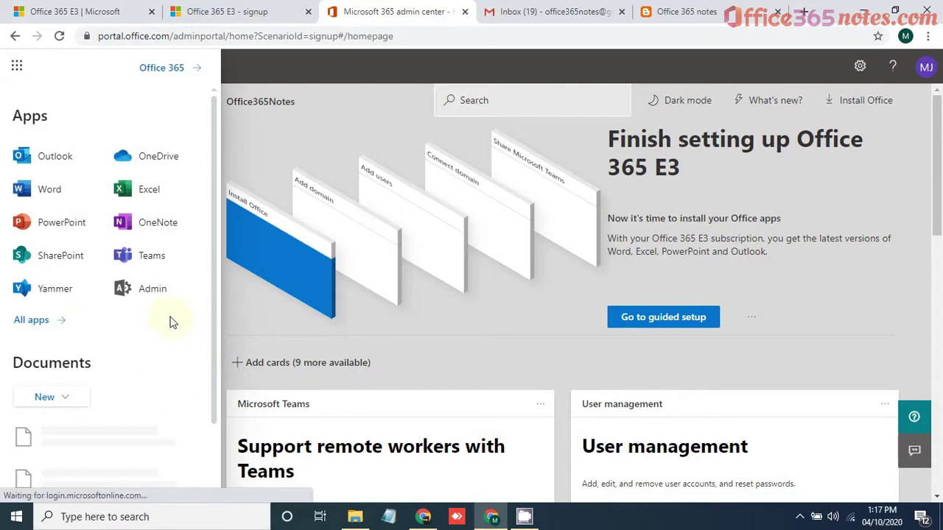
{"action": "left_click", "coordinate": [43, 262]}
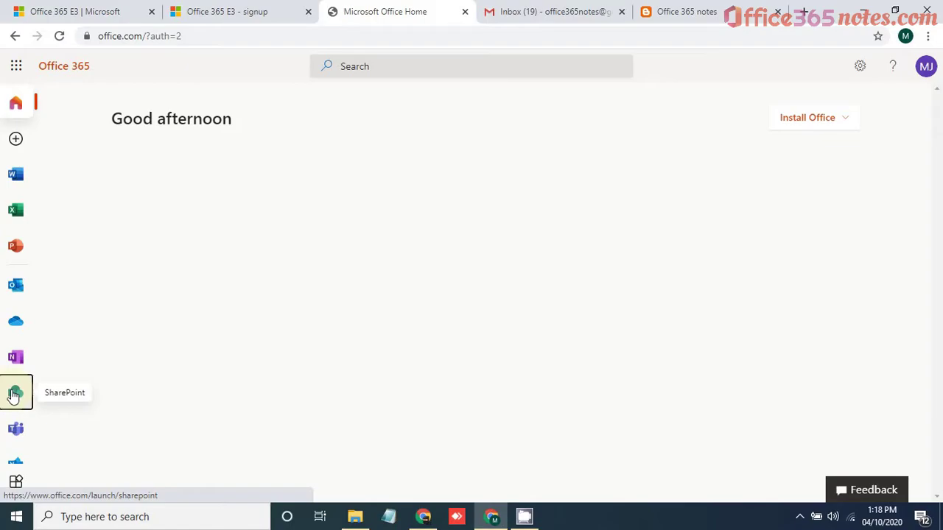
{"action": "left_click", "coordinate": [13, 396]}
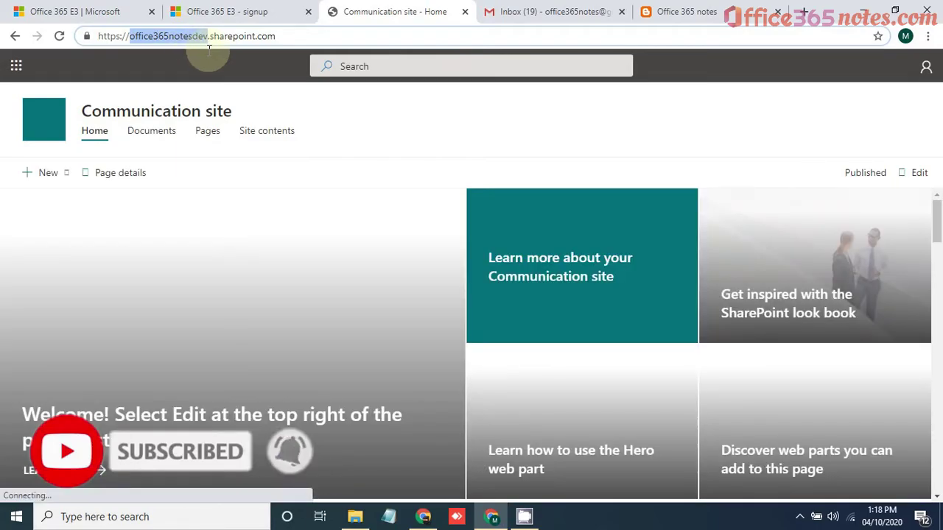
- Go to the SharePoint admin center by adding '-admin' to the site address
{"action": "left_click", "coordinate": [294, 36]}
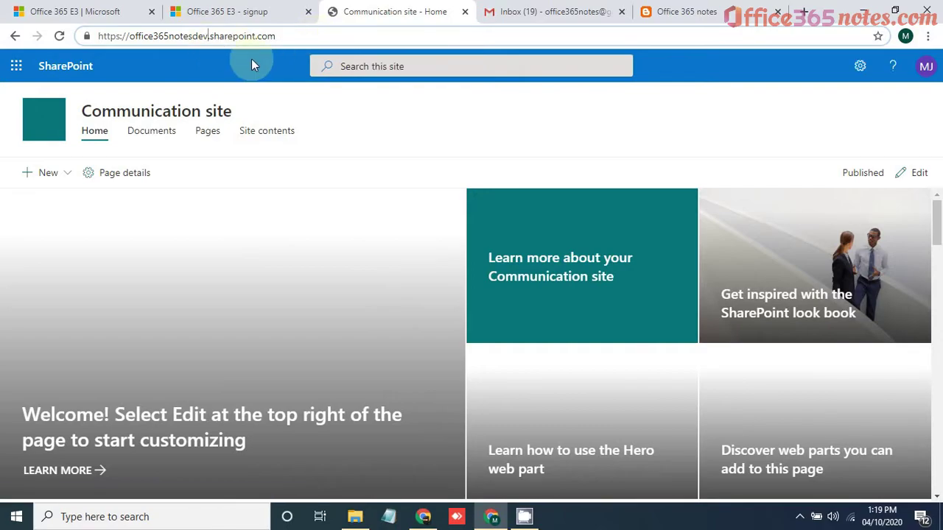
{"action": "type", "text": "-admin"}
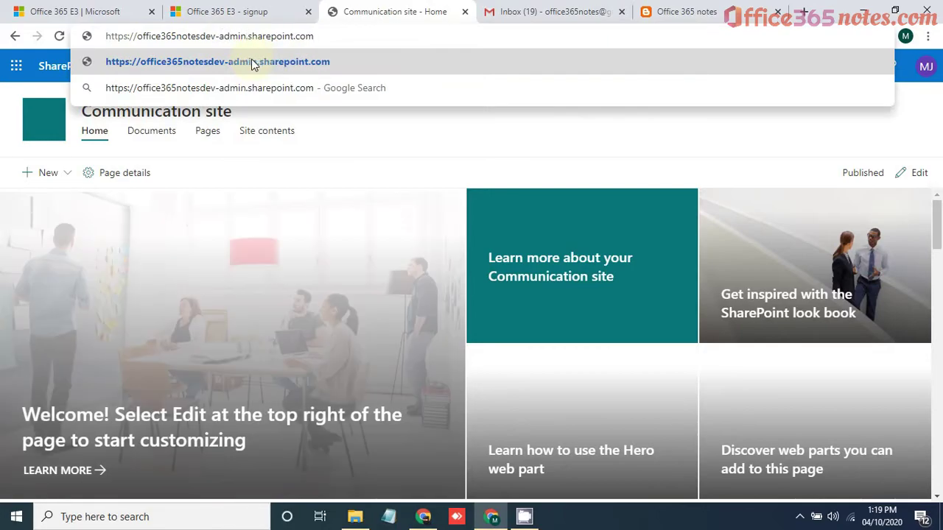
{"action": "left_click", "coordinate": [251, 62]}
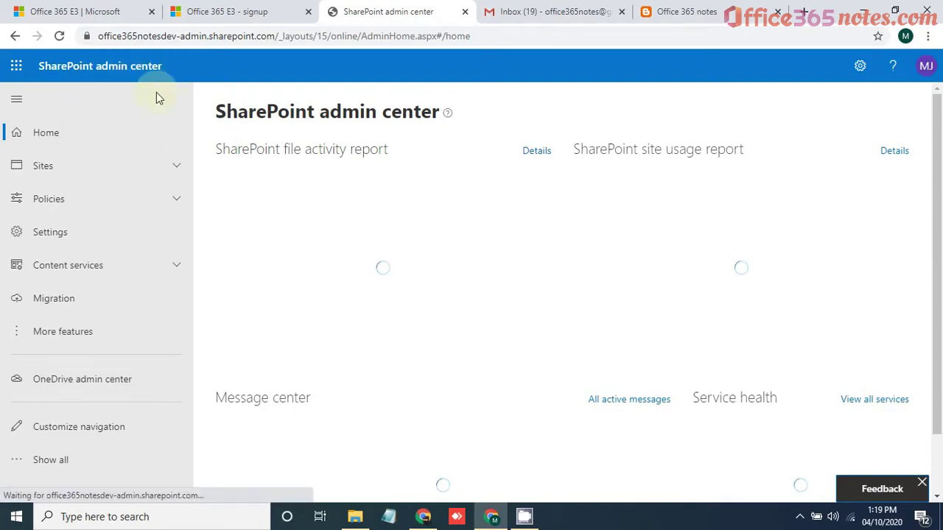
- Open Active sites, dismiss the Change views tip, and start creating a new site
{"action": "left_click", "coordinate": [141, 170]}
{"action": "left_click", "coordinate": [64, 199]}
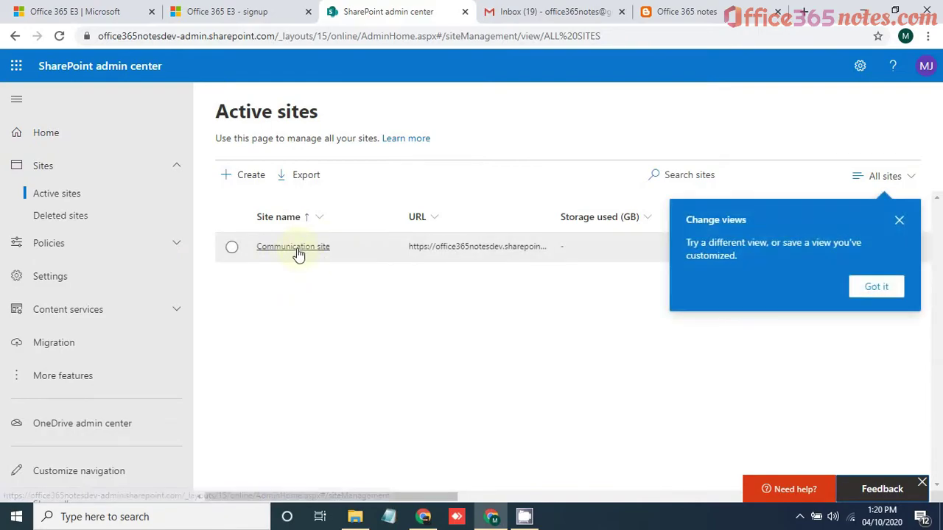
{"action": "left_click", "coordinate": [900, 219]}
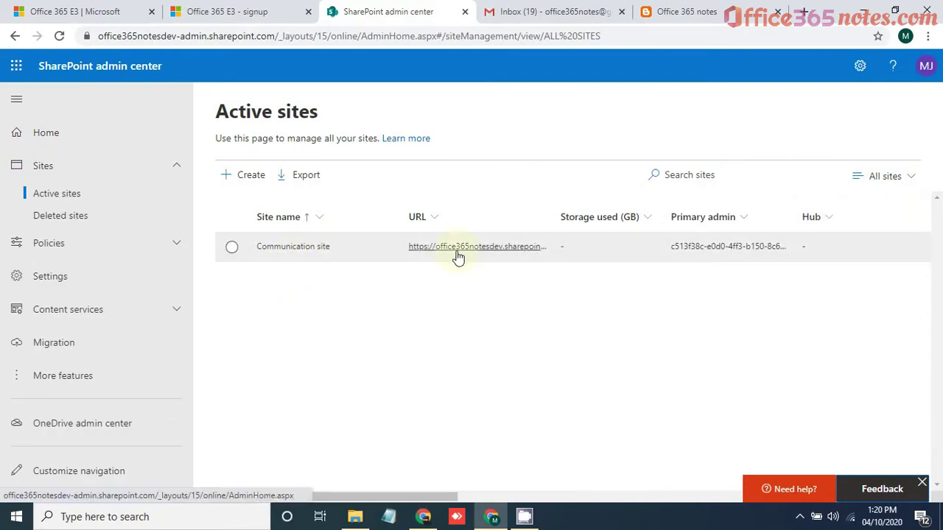
{"action": "left_click", "coordinate": [245, 181]}
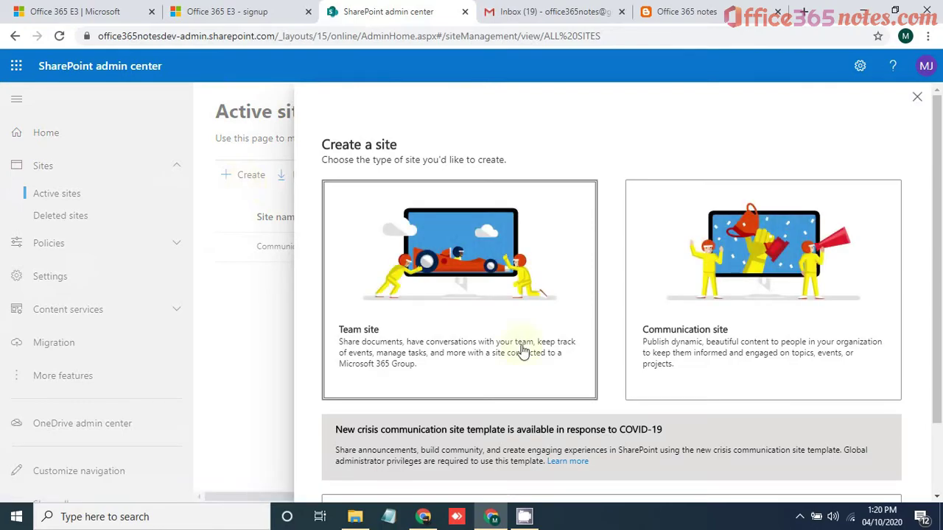
- Choose Team site and name it 'dev', checking the generated site address
{"action": "scroll", "coordinate": [431, 311], "scroll_direction": "down", "scroll_amount": 1}
{"action": "left_click", "coordinate": [364, 352]}
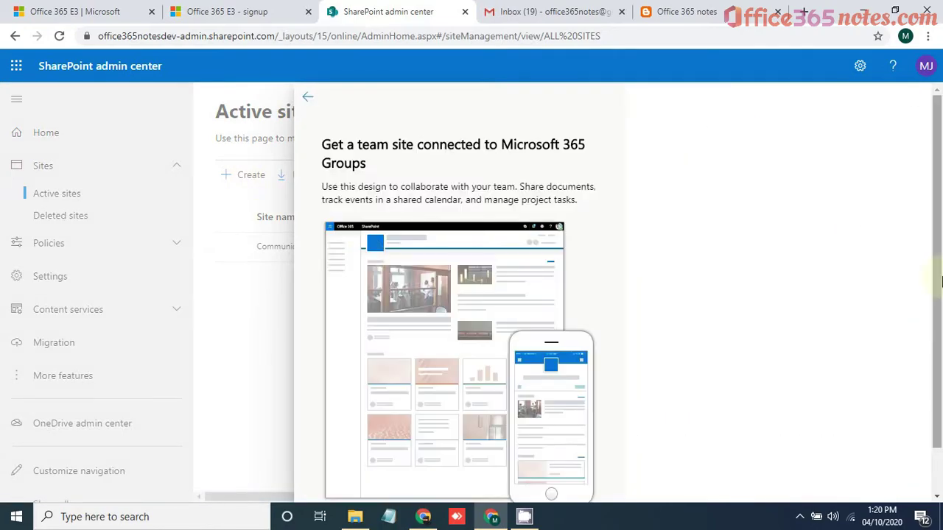
{"action": "scroll", "coordinate": [625, 319], "scroll_direction": "down", "scroll_amount": 1}
{"action": "scroll", "coordinate": [626, 319], "scroll_direction": "up", "scroll_amount": 1}
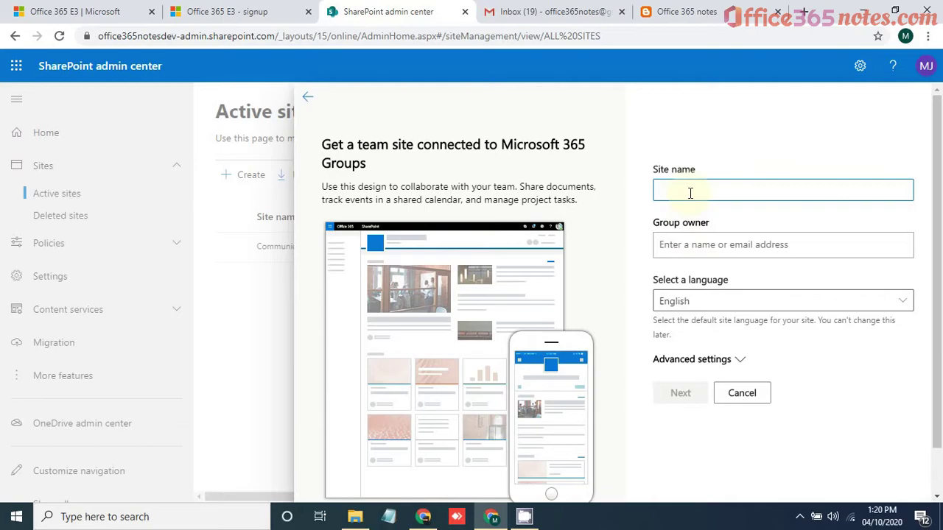
{"action": "type", "text": "dev"}
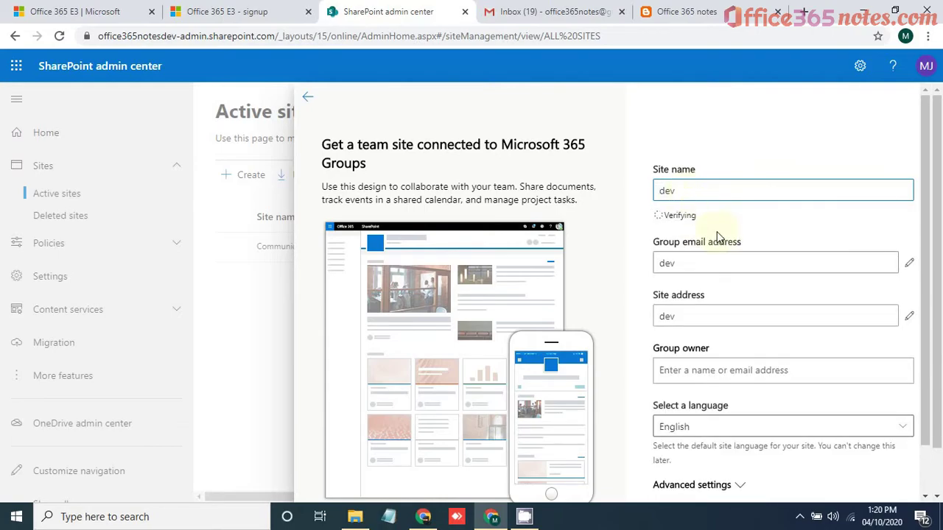
{"action": "scroll", "coordinate": [724, 231], "scroll_direction": "down", "scroll_amount": 2}
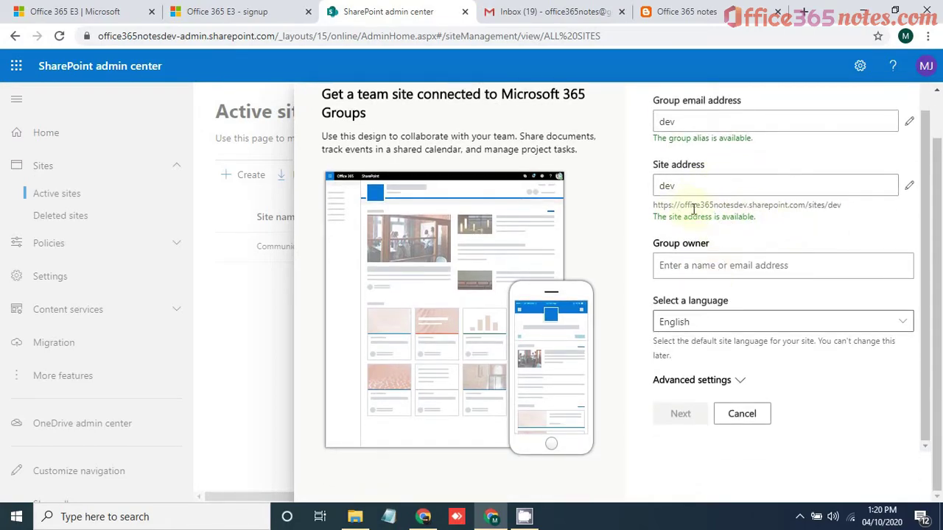
{"action": "left_click_drag", "start_coordinate": [679, 206], "coordinate": [834, 202]}
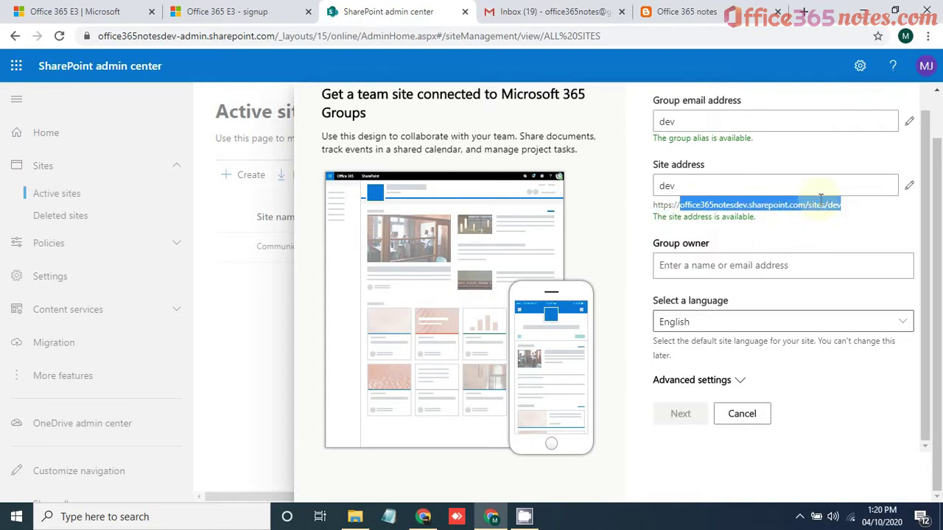
{"action": "left_click", "coordinate": [814, 232]}
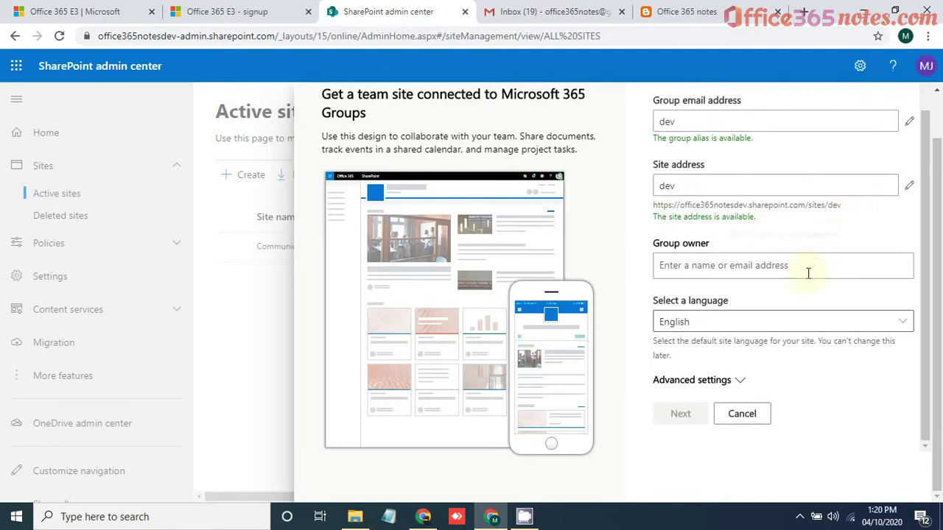
- Assign the suggested user as group owner and continue to the members step
{"action": "left_click", "coordinate": [752, 272]}
{"action": "type", "text": "mayures"}
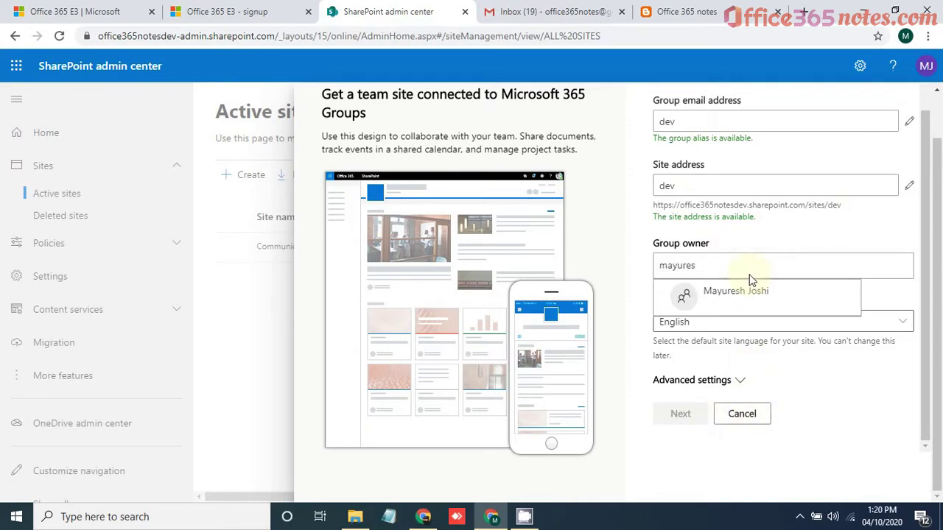
{"action": "left_click", "coordinate": [731, 296]}
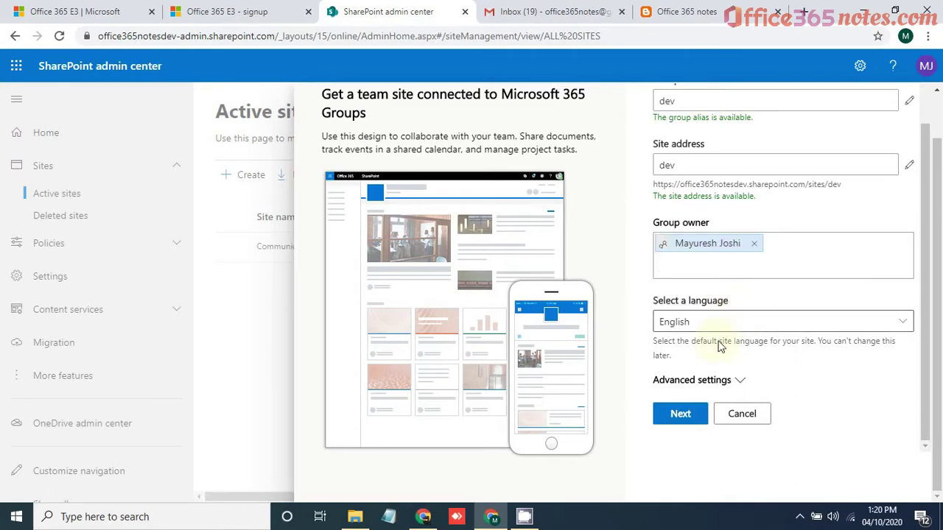
{"action": "left_click", "coordinate": [676, 413]}
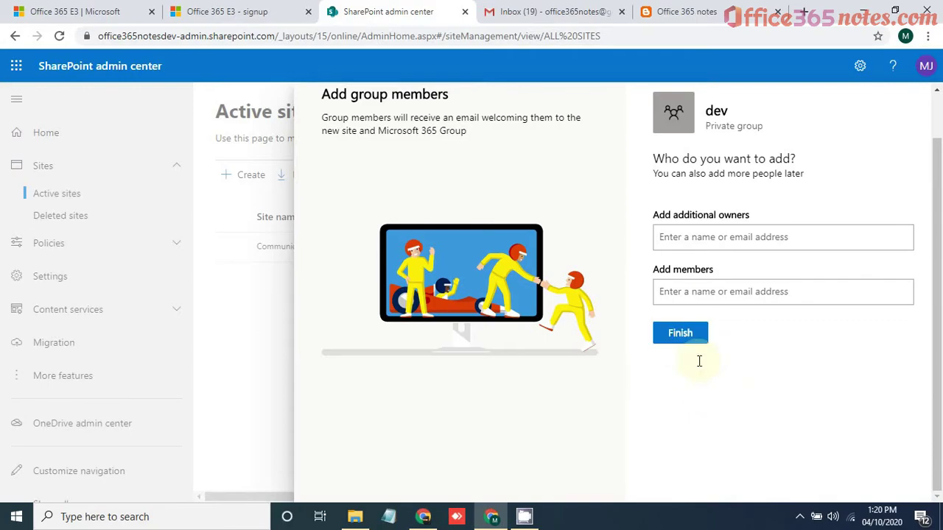
- Finish creating the dev team site and open its details panel
{"action": "left_click", "coordinate": [682, 335]}
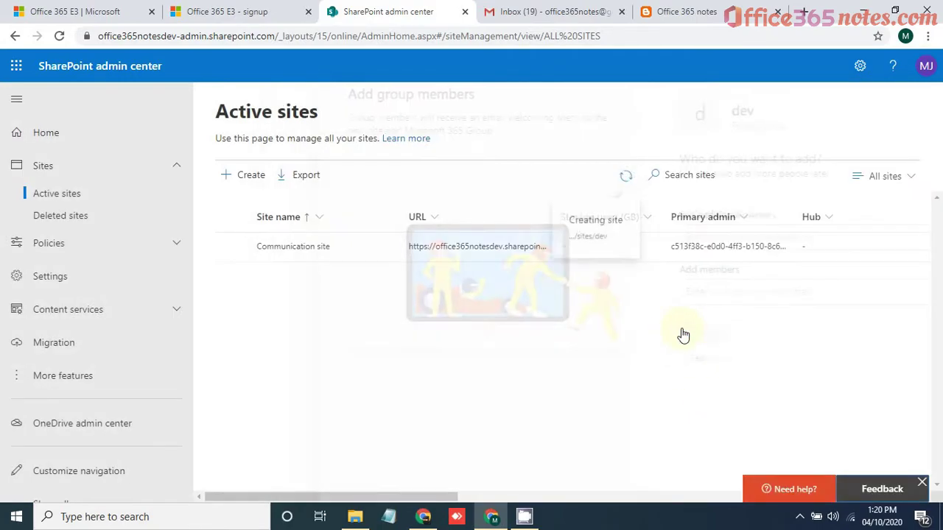
{"action": "left_click", "coordinate": [266, 279]}
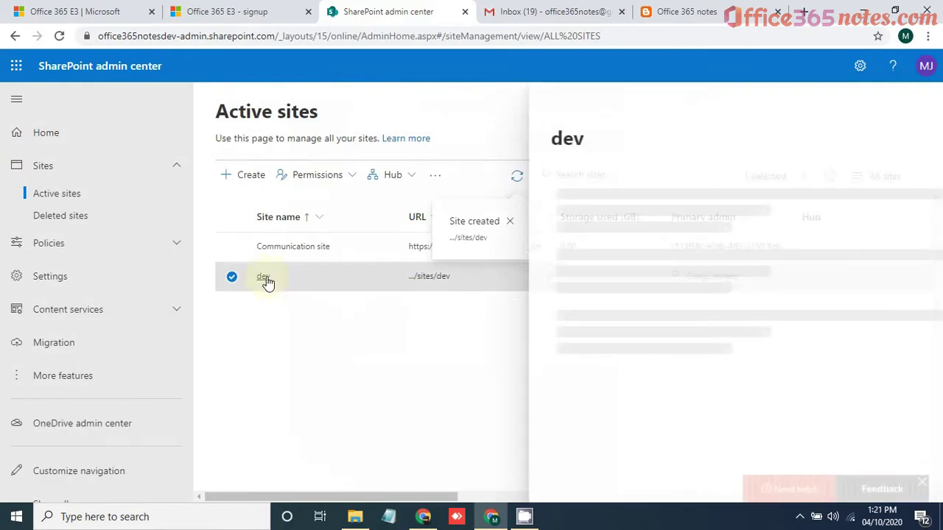
{"action": "scroll", "coordinate": [646, 321], "scroll_direction": "down", "scroll_amount": 1}
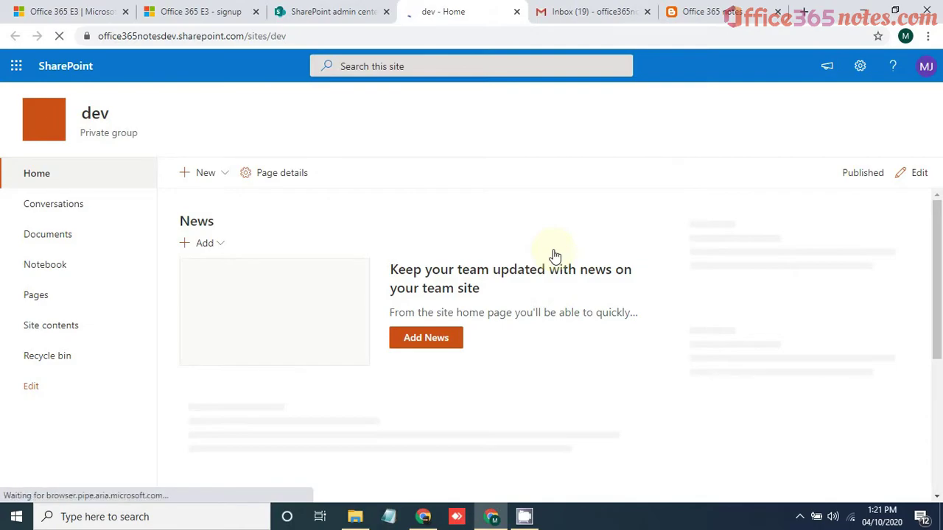
- Glance at the signup confirmation tab, then open the Microsoft 365 admin center from the app launcher
{"action": "left_click", "coordinate": [315, 22]}
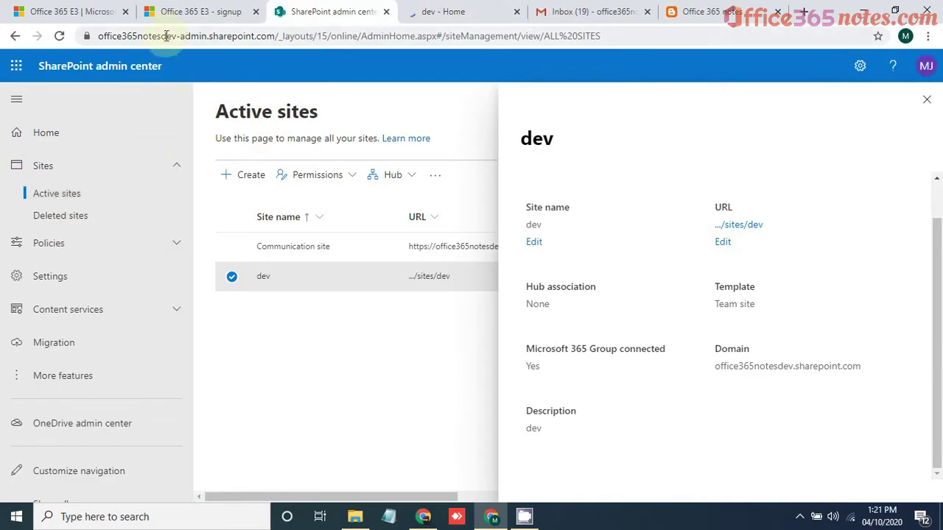
{"action": "left_click", "coordinate": [176, 13]}
{"action": "scroll", "coordinate": [243, 221], "scroll_direction": "up", "scroll_amount": 2}
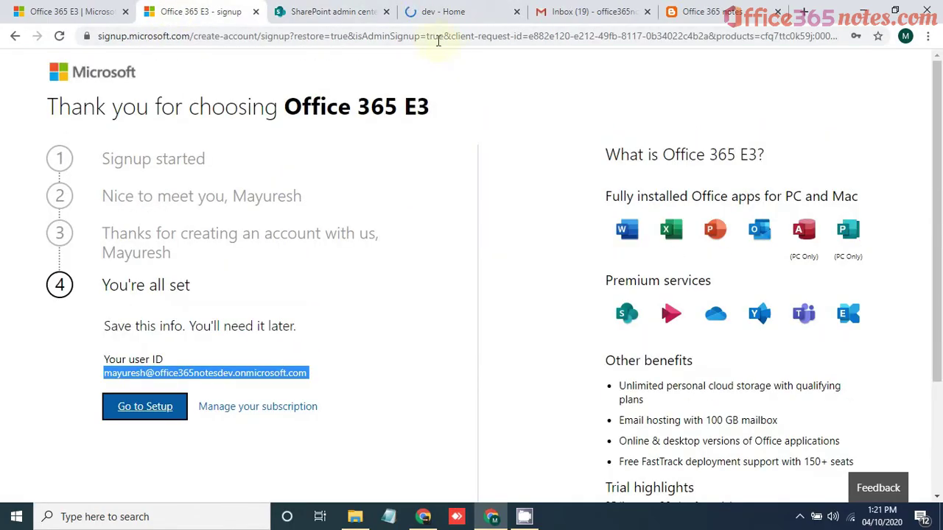
{"action": "left_click", "coordinate": [299, 12]}
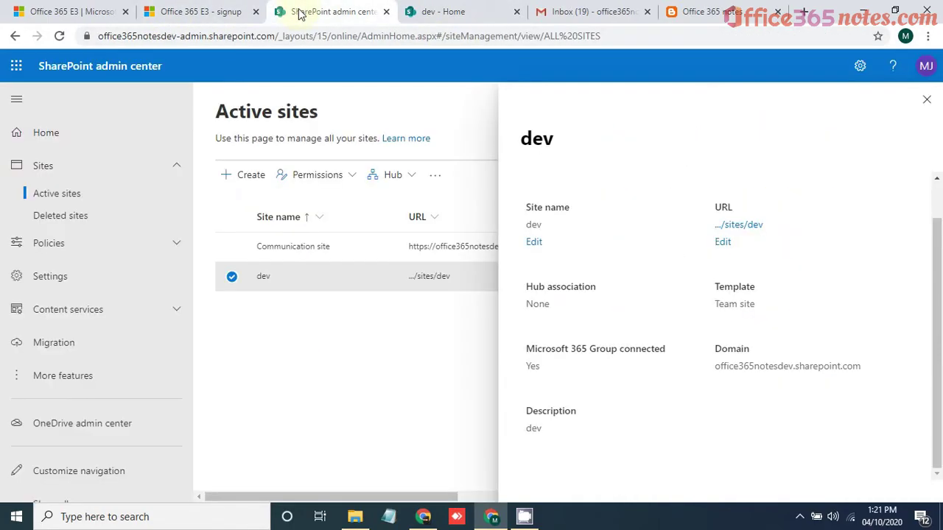
{"action": "left_click", "coordinate": [14, 68]}
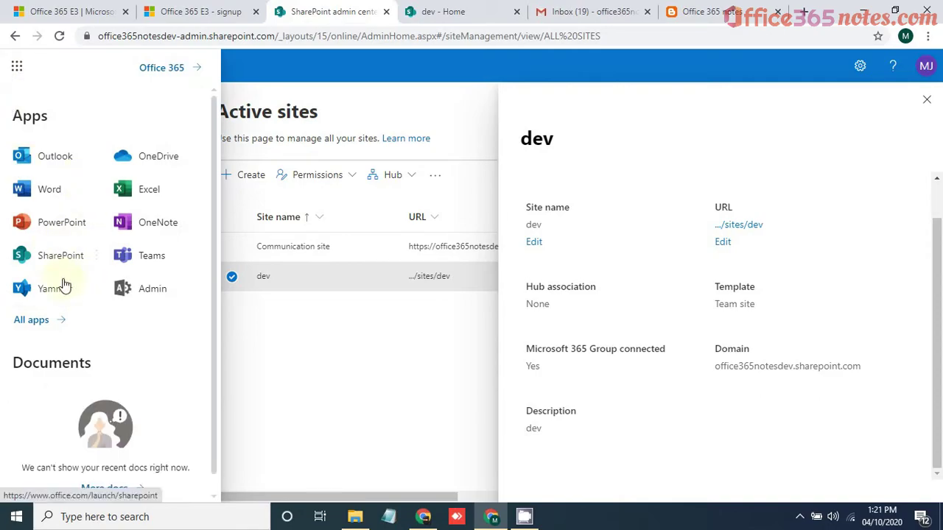
{"action": "left_click", "coordinate": [148, 295]}
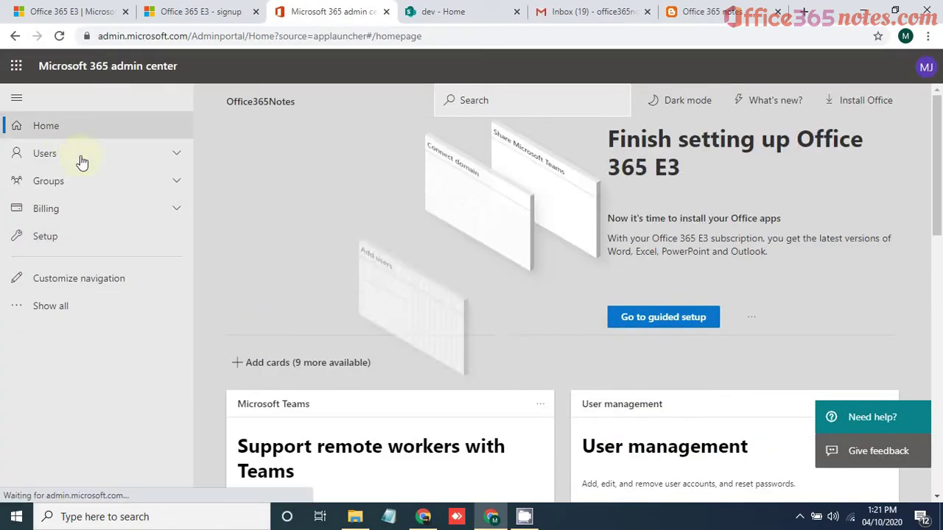
- Open Billing > Licenses to review Office 365 E3: 24 available, 1 of 25 assigned
{"action": "left_click", "coordinate": [73, 212]}
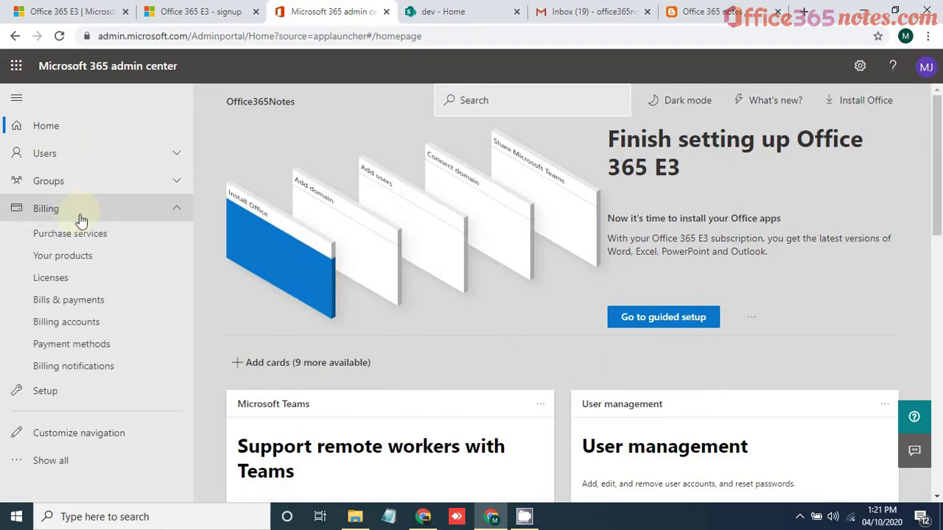
{"action": "left_click", "coordinate": [59, 278]}
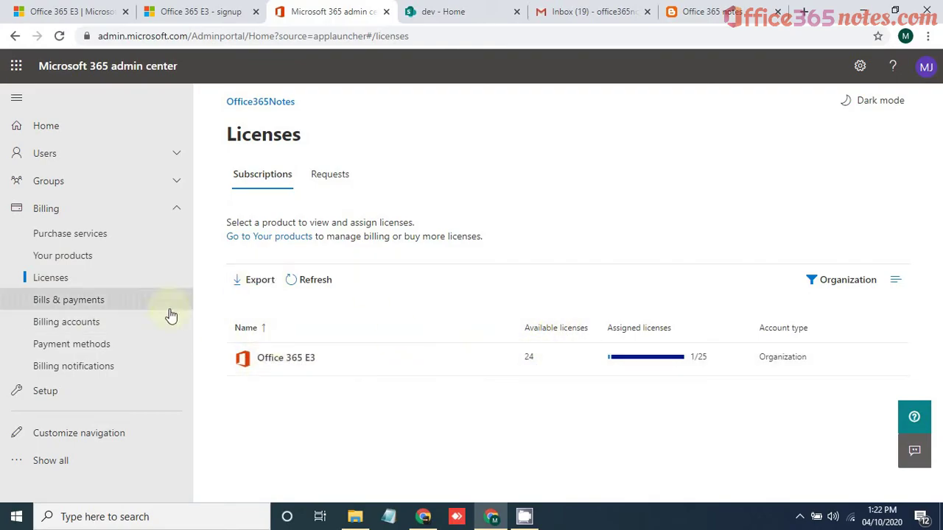
- Open Billing > Your products to view the Office 365 E3 Trial subscription
{"action": "left_click", "coordinate": [71, 259]}
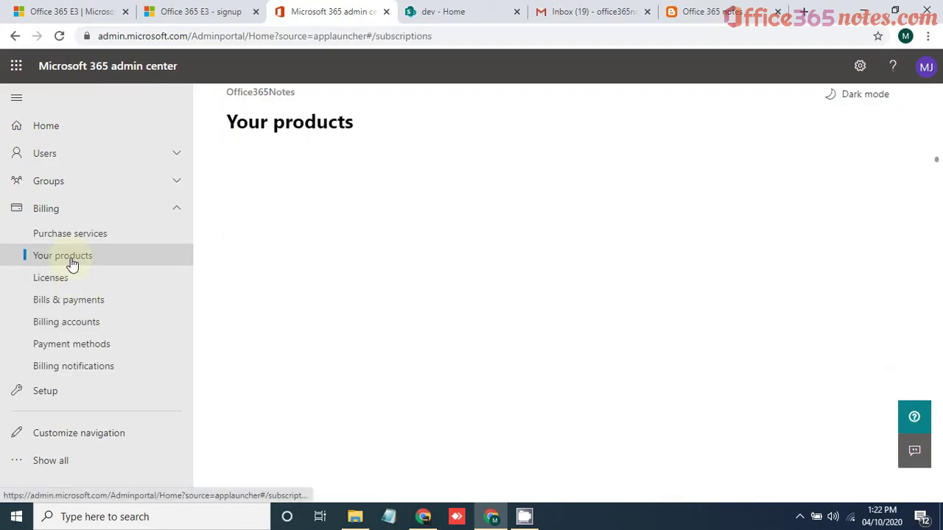